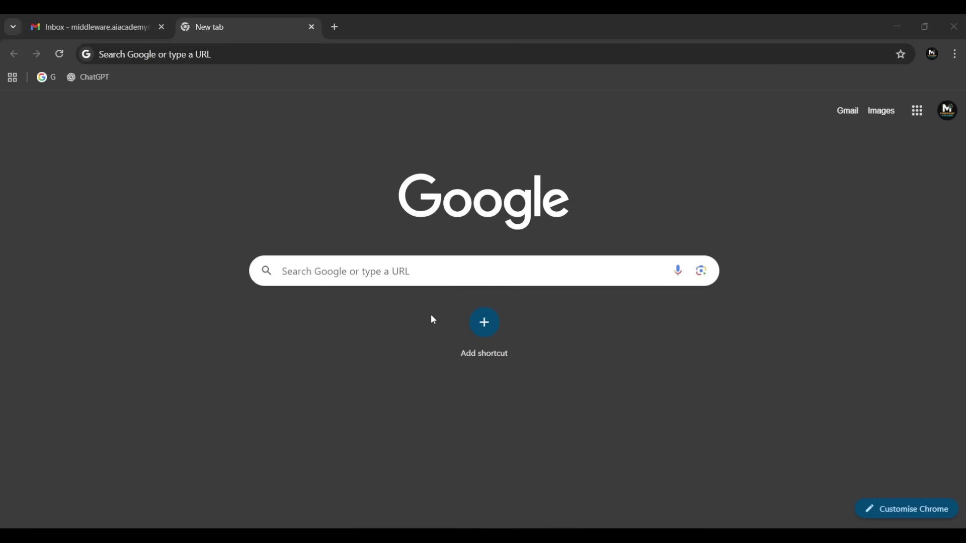
# Search Google for a VMware Workstation Pro download using the suggested query
pyautogui.click(471, 269)
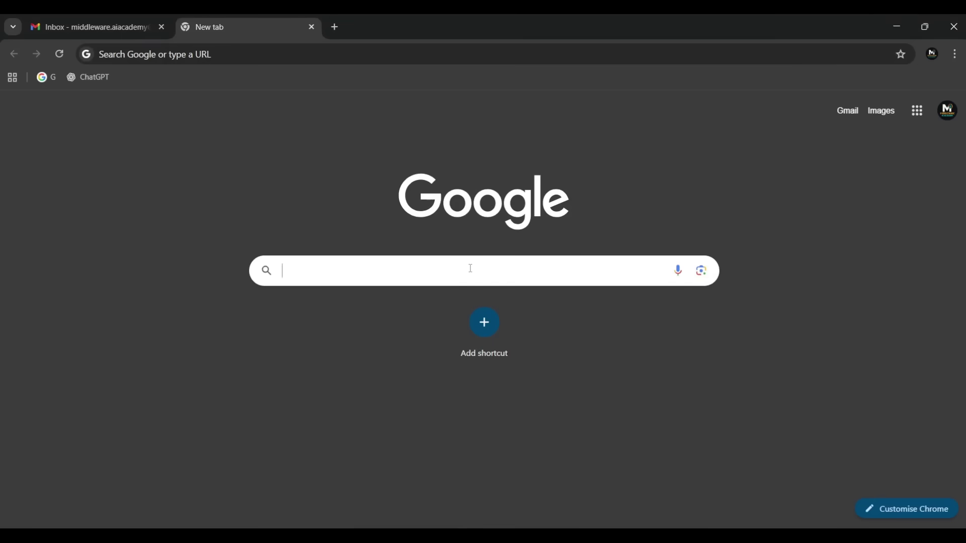
pyautogui.write('Dow')
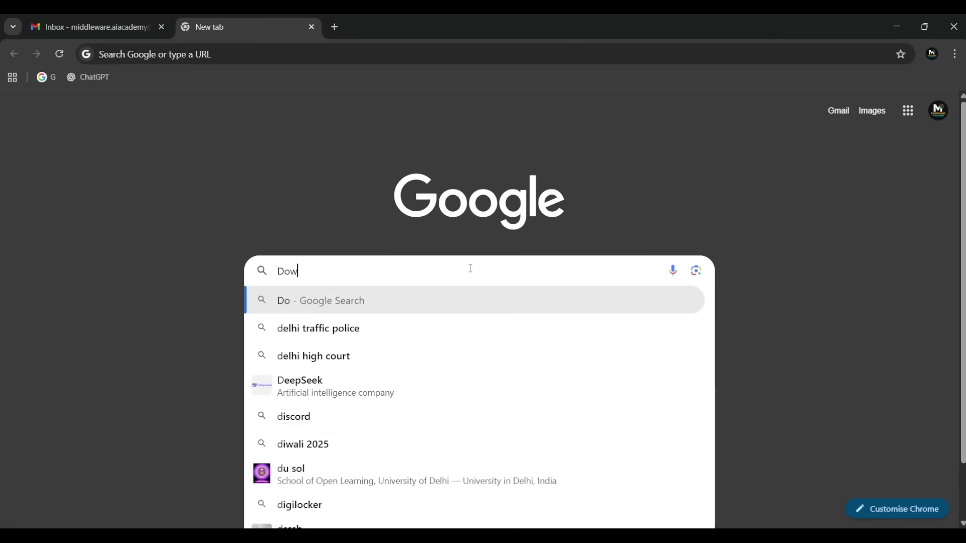
pyautogui.write('nload V')
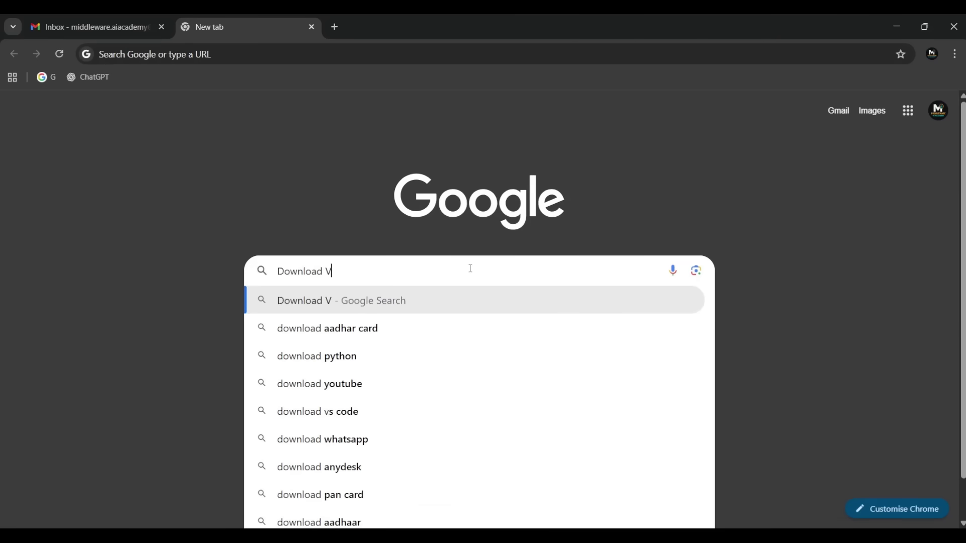
pyautogui.write('M ware wor')
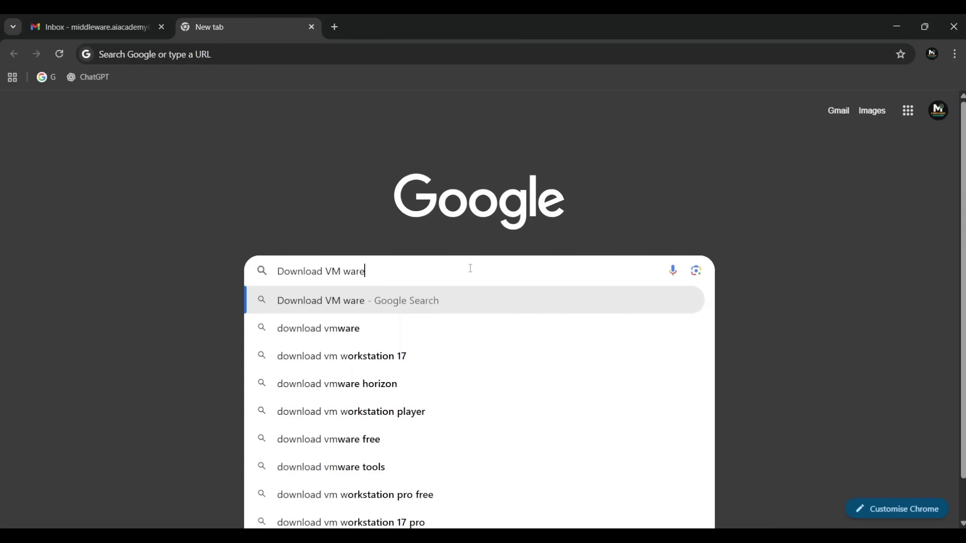
pyautogui.write('k')
pyautogui.press('Down')
pyautogui.press('Down')
pyautogui.press('Return')
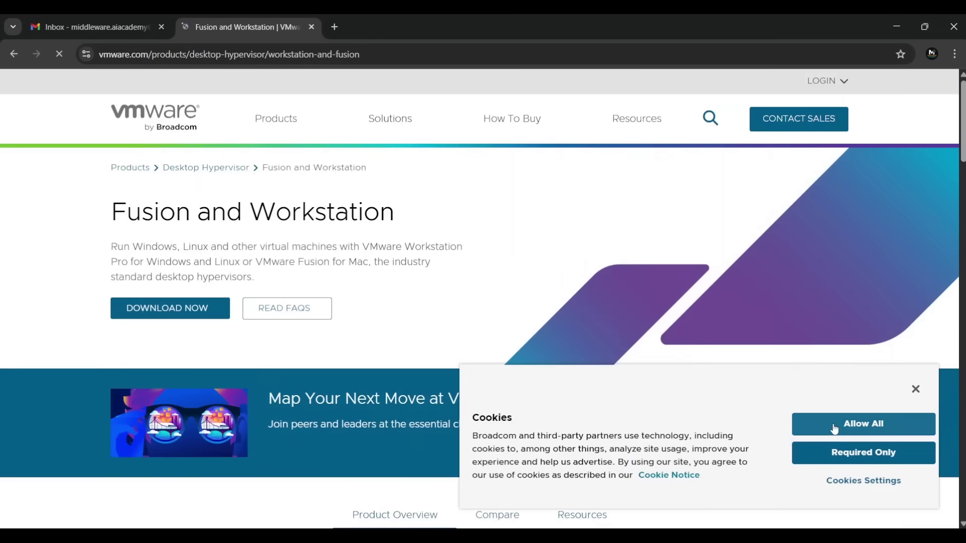
# Accept all cookies on the VMware page and start the Workstation download
pyautogui.click(834, 428)
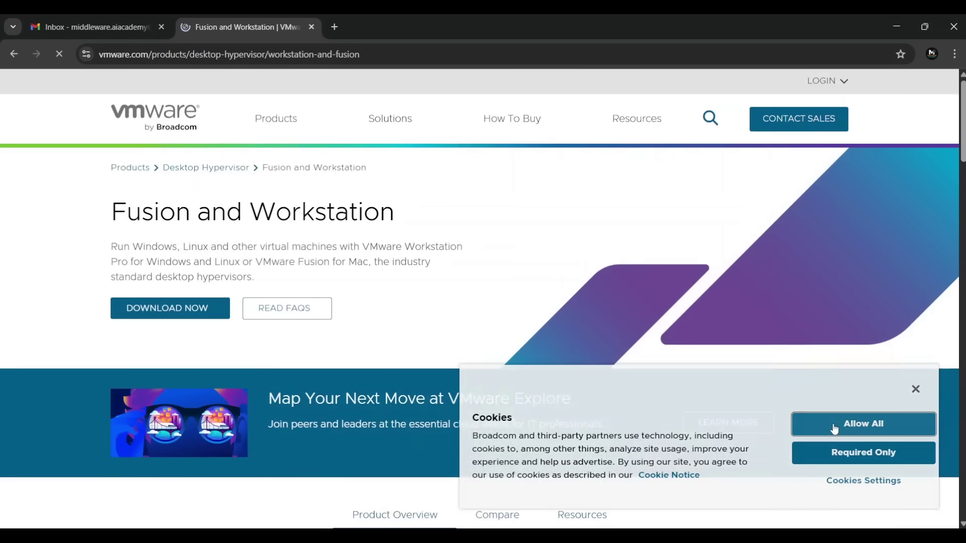
pyautogui.click(178, 306)
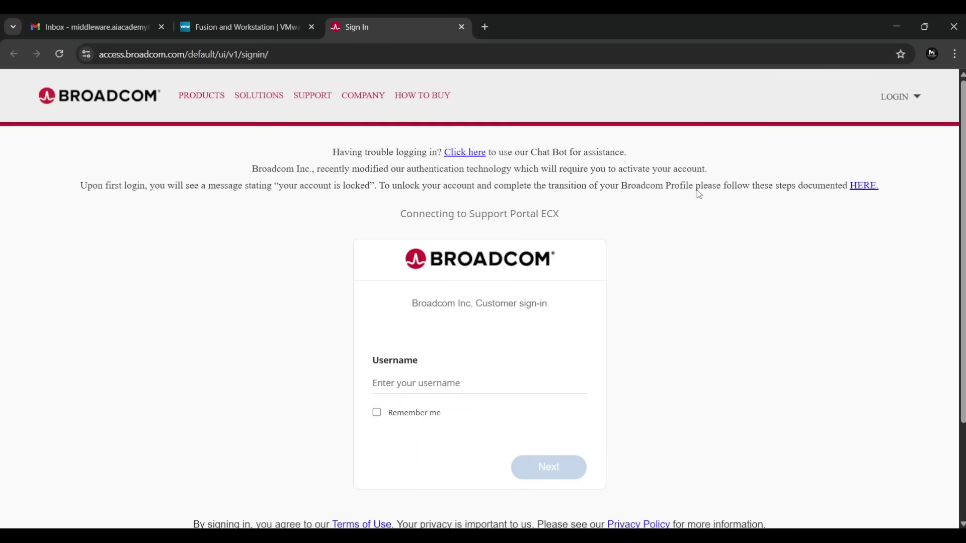
# Go to new account registration from the Broadcom portal's login menu
pyautogui.scroll(-2, 629, 266)
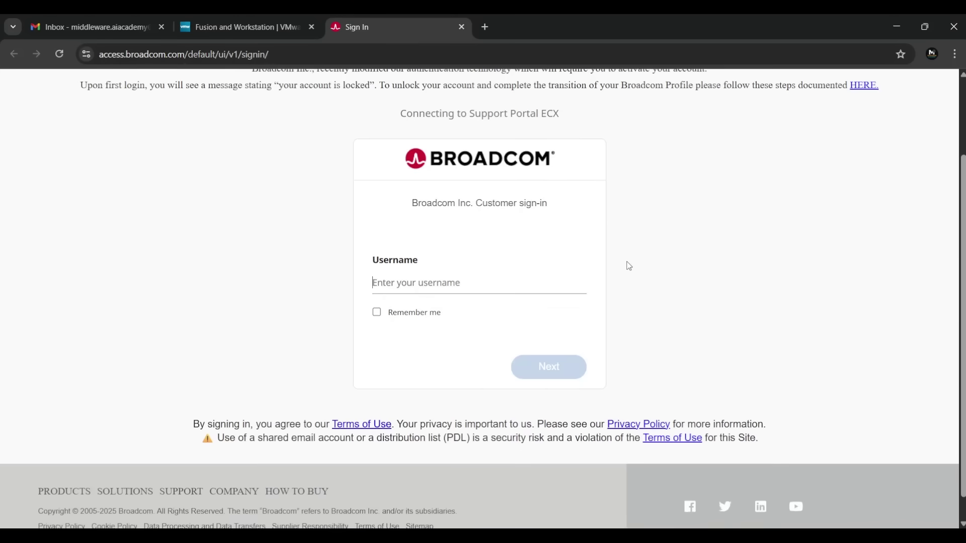
pyautogui.scroll(2, 629, 265)
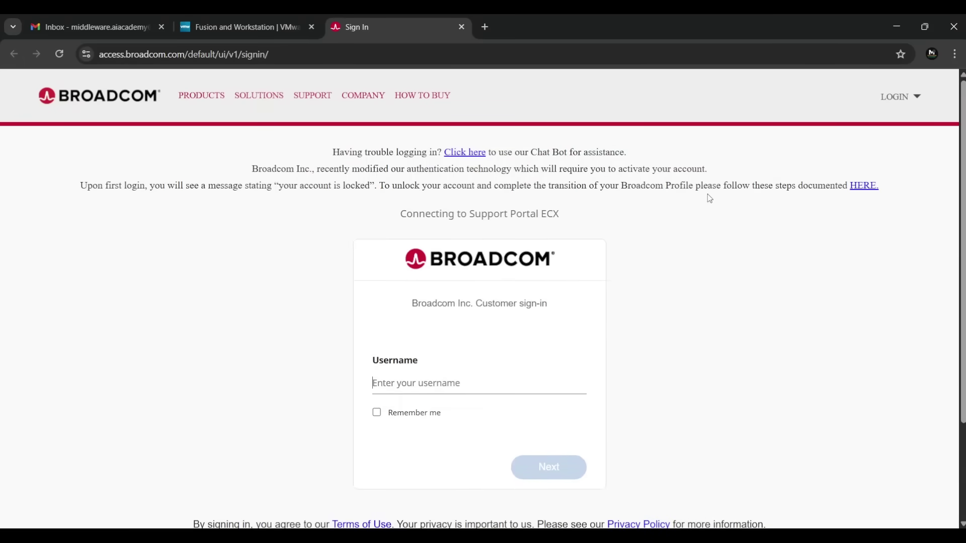
pyautogui.click(914, 98)
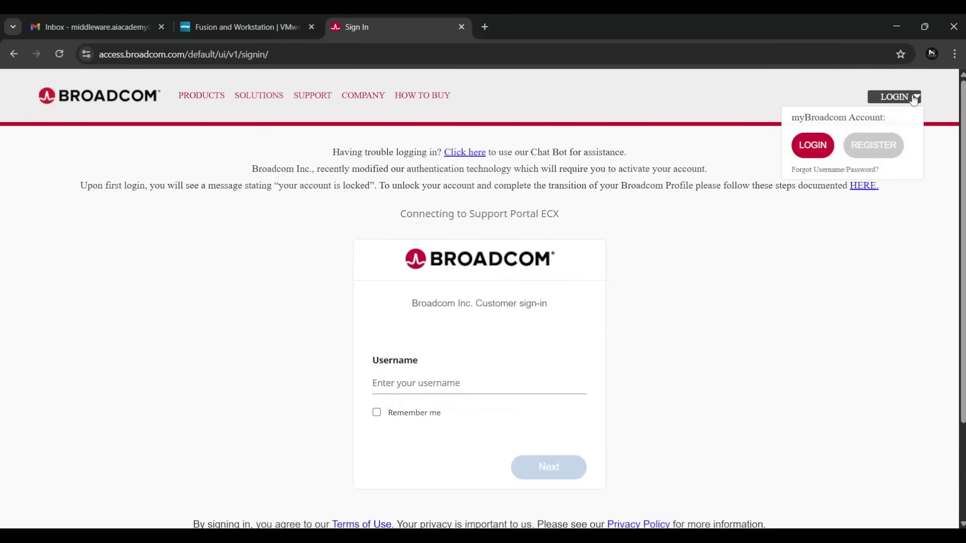
pyautogui.click(873, 145)
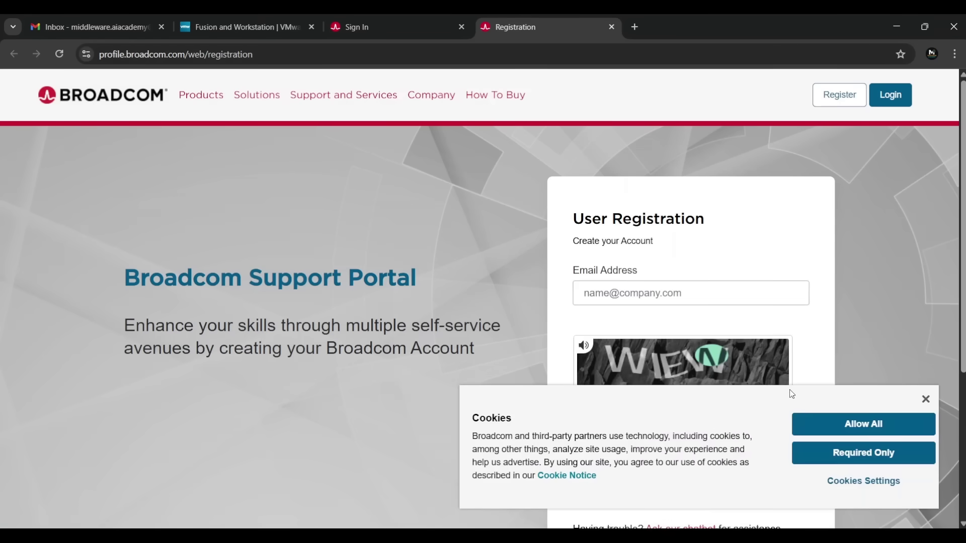
# Accept cookies, enter the account e-mail address and the captcha answer, and submit
pyautogui.click(804, 424)
pyautogui.click(663, 296)
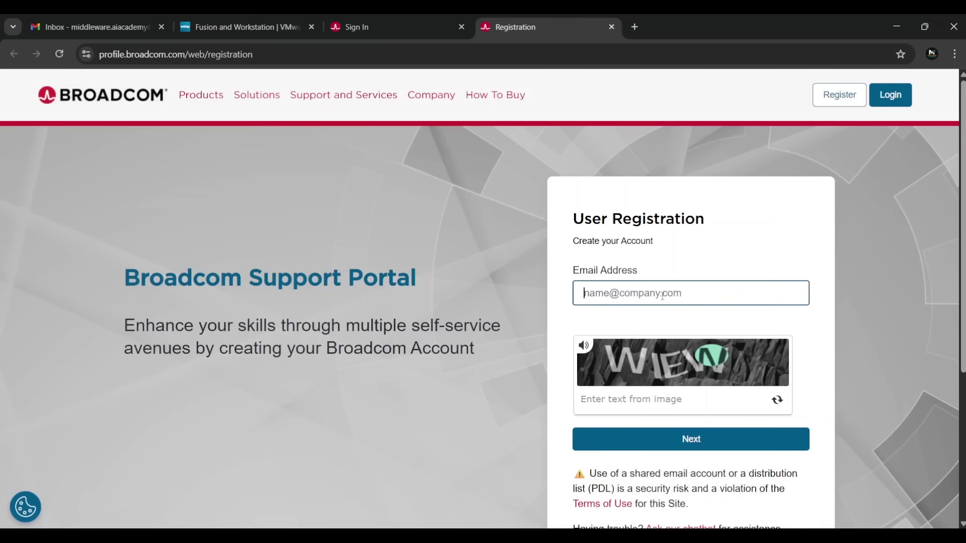
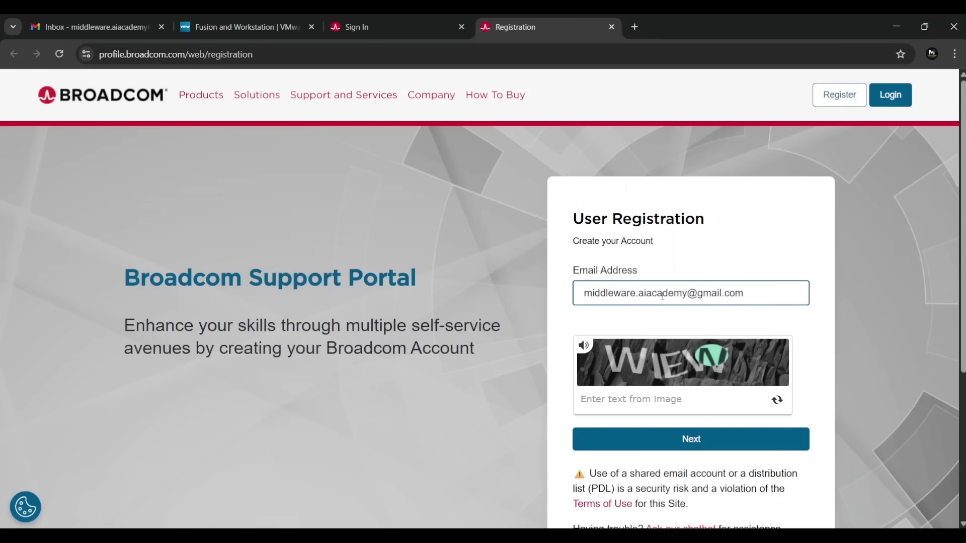
pyautogui.click(686, 393)
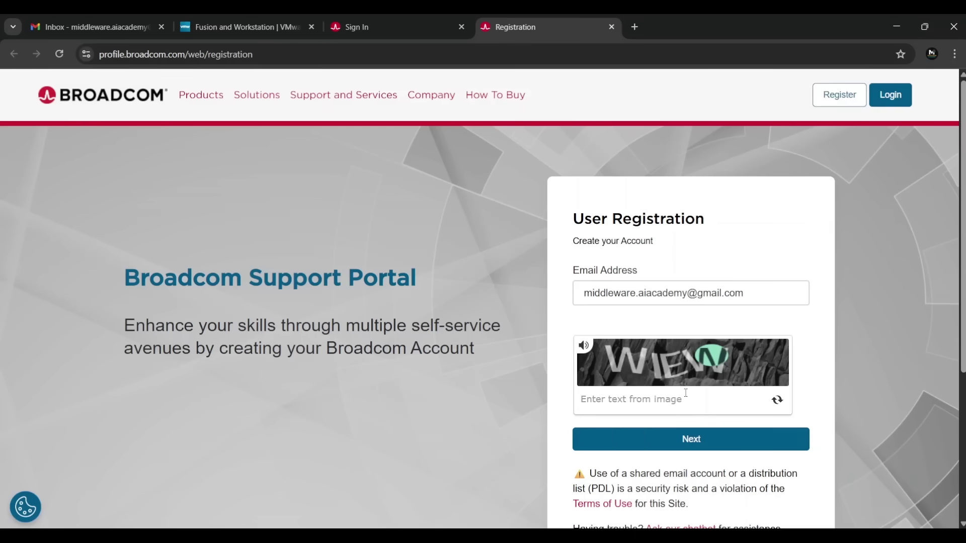
pyautogui.write('WIEW')
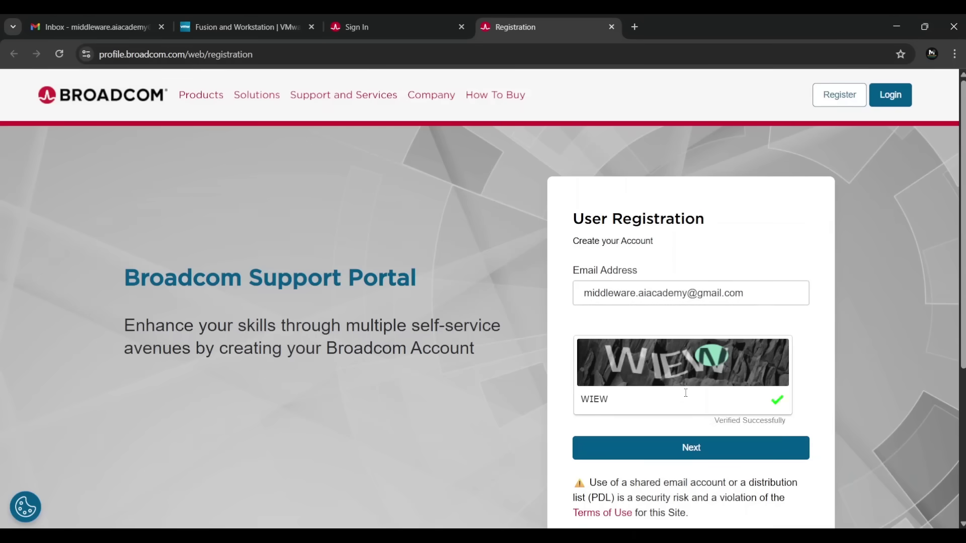
pyautogui.click(689, 450)
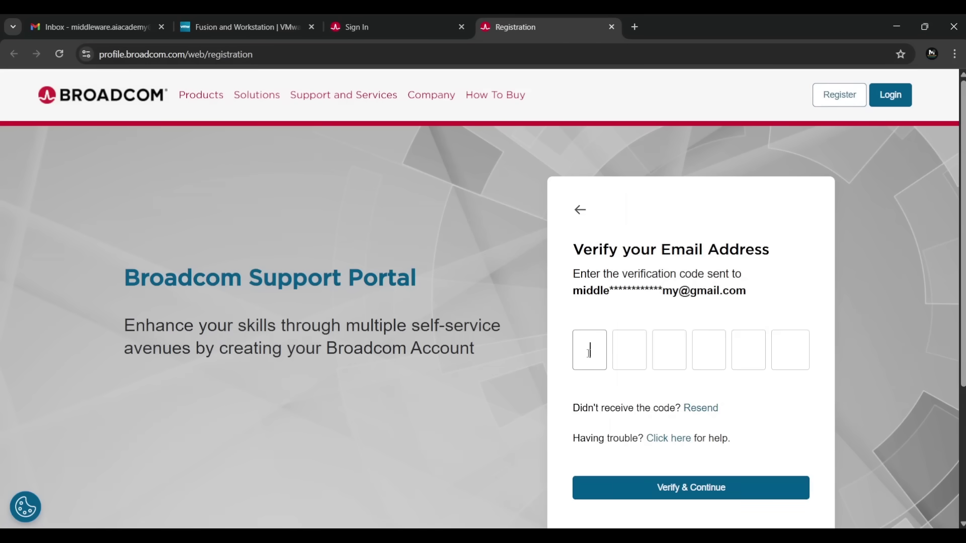
# Copy the verification code from Gmail's Broadcom Registration Notice email back to the registration form
pyautogui.click(119, 29)
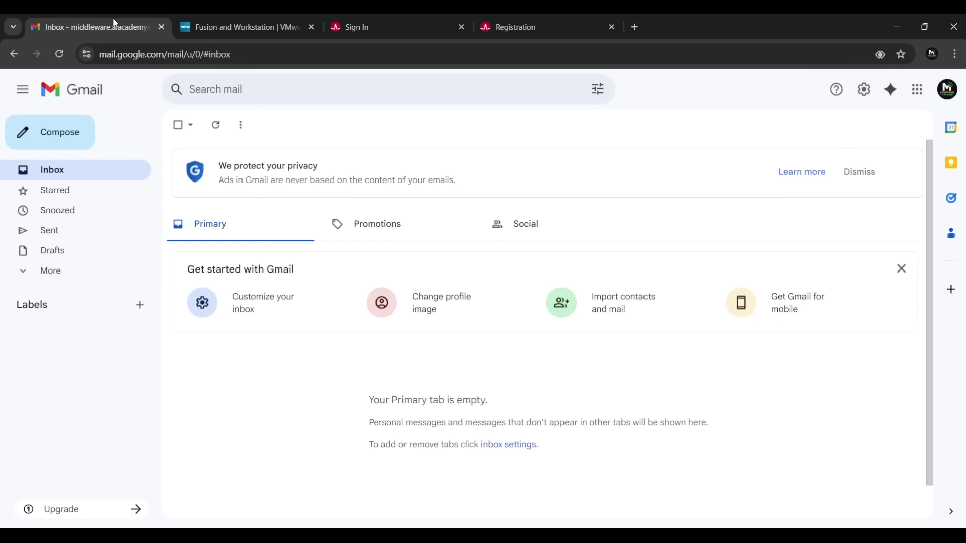
pyautogui.click(59, 54)
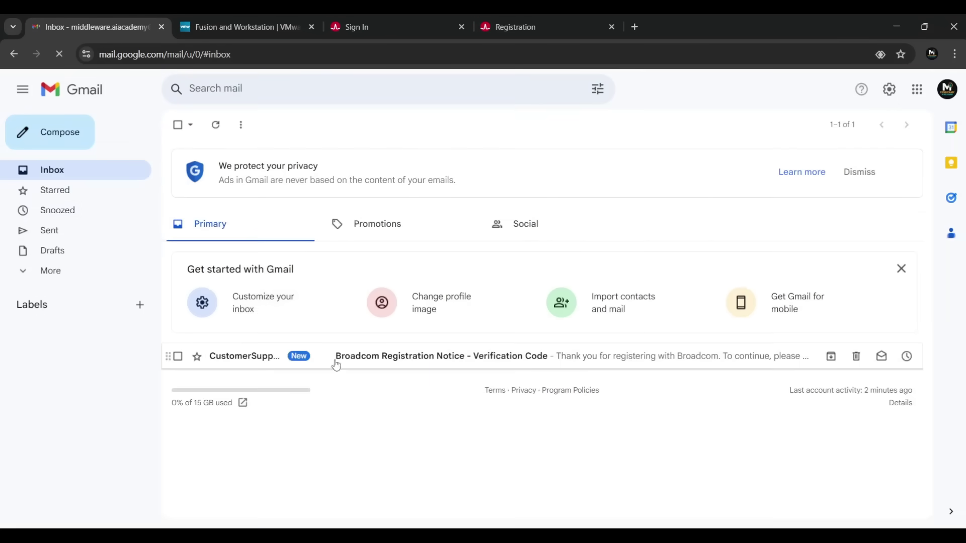
pyautogui.click(360, 358)
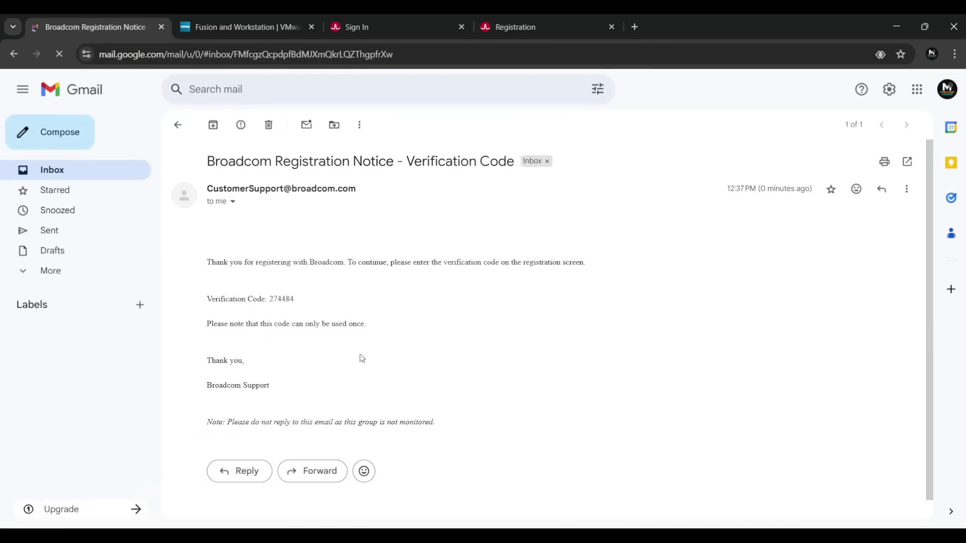
pyautogui.doubleClick(281, 299)
pyautogui.hotkey('ctrl', 'c')
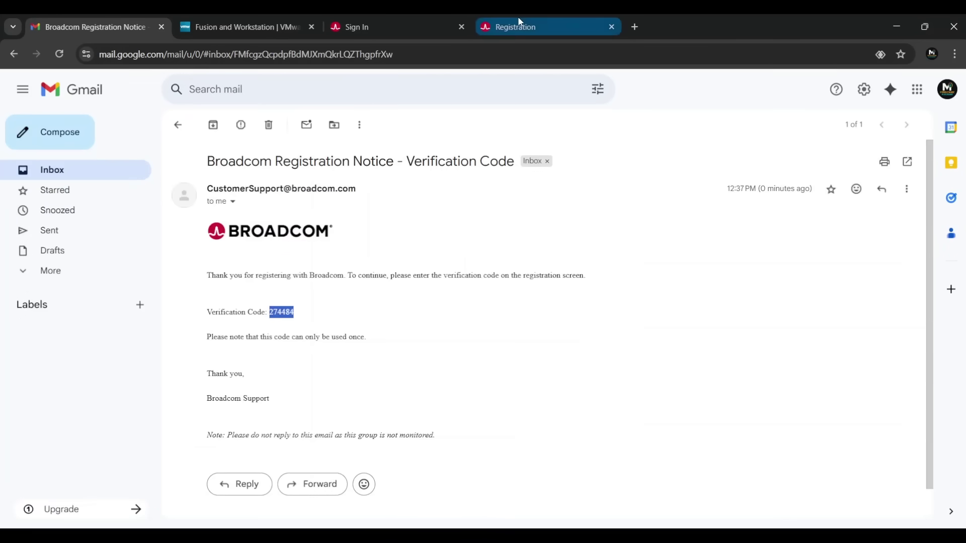
pyautogui.click(518, 23)
pyautogui.click(603, 339)
# Submit the pasted verification code and enter the account holder's first and last name
pyautogui.hotkey('ctrl', 'v')
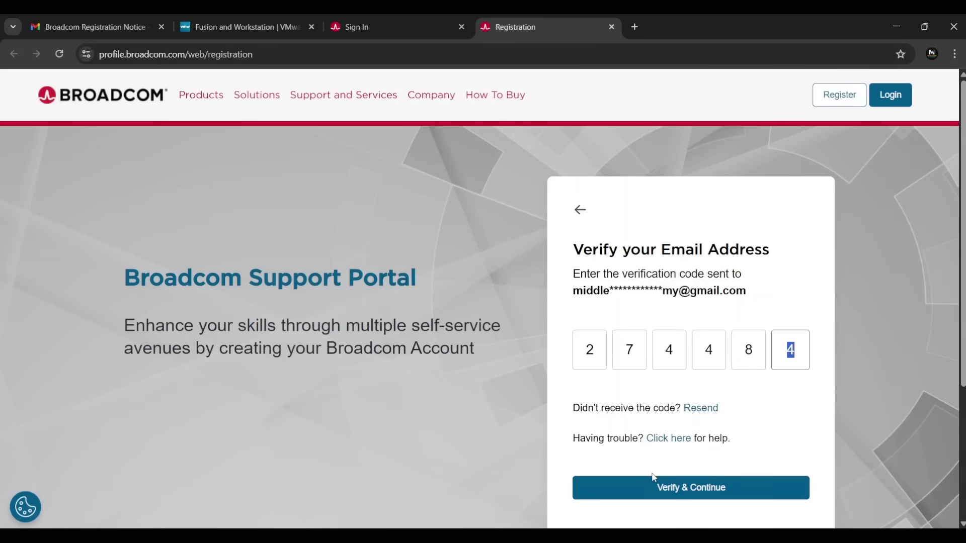
pyautogui.click(655, 492)
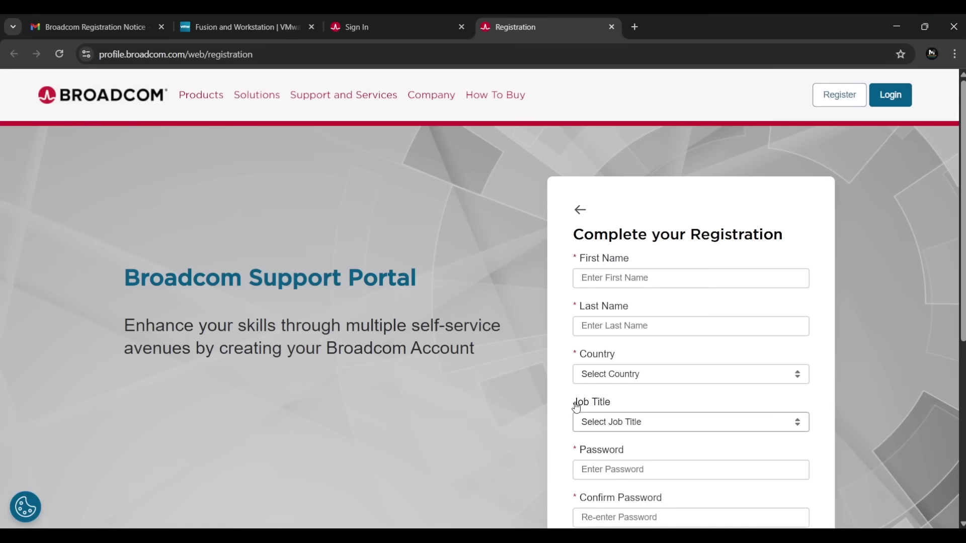
pyautogui.click(623, 280)
pyautogui.write('Middleware')
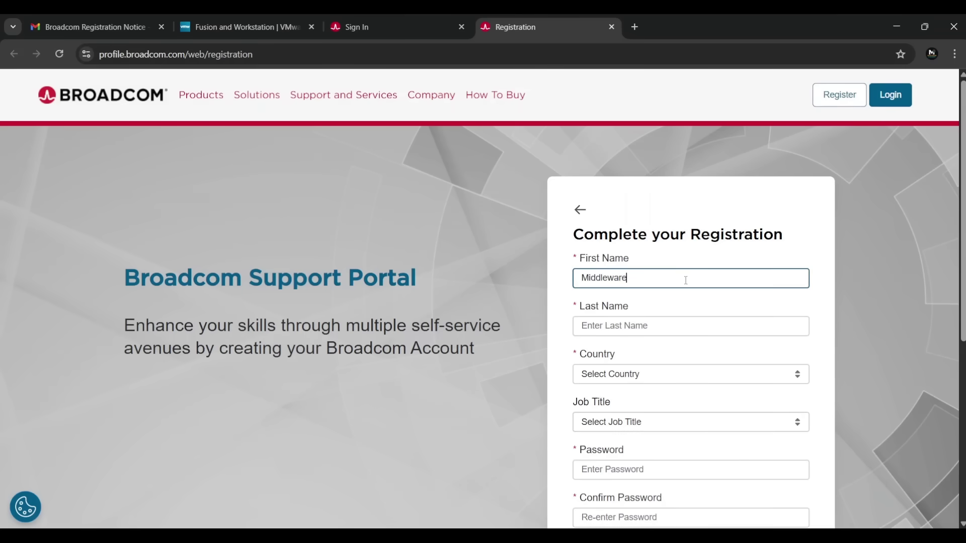
pyautogui.press('Tab')
pyautogui.write('A')
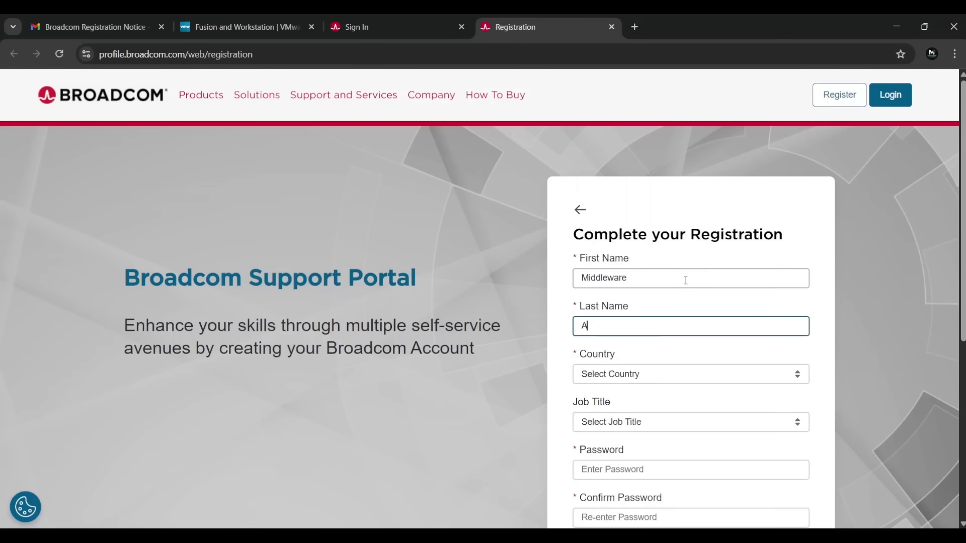
pyautogui.write('iAcademy')
# Set the country to India and the job title to Architect
pyautogui.click(692, 376)
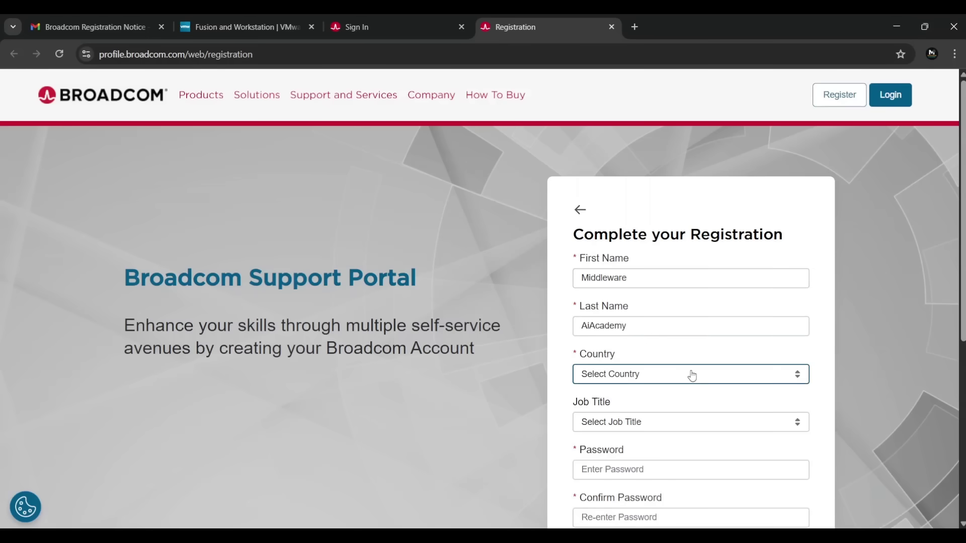
pyautogui.write('in')
pyautogui.scroll(-3, 692, 376)
pyautogui.click(708, 308)
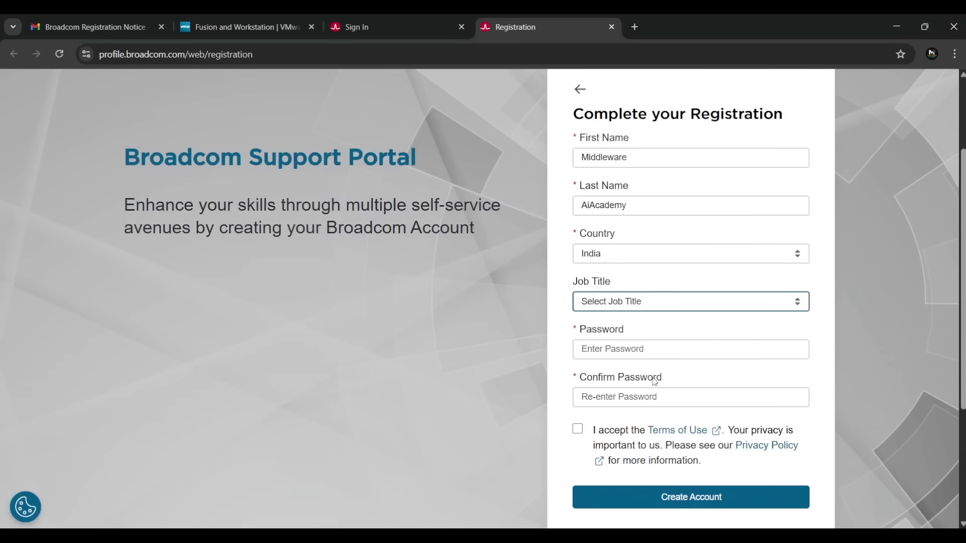
pyautogui.press('a')
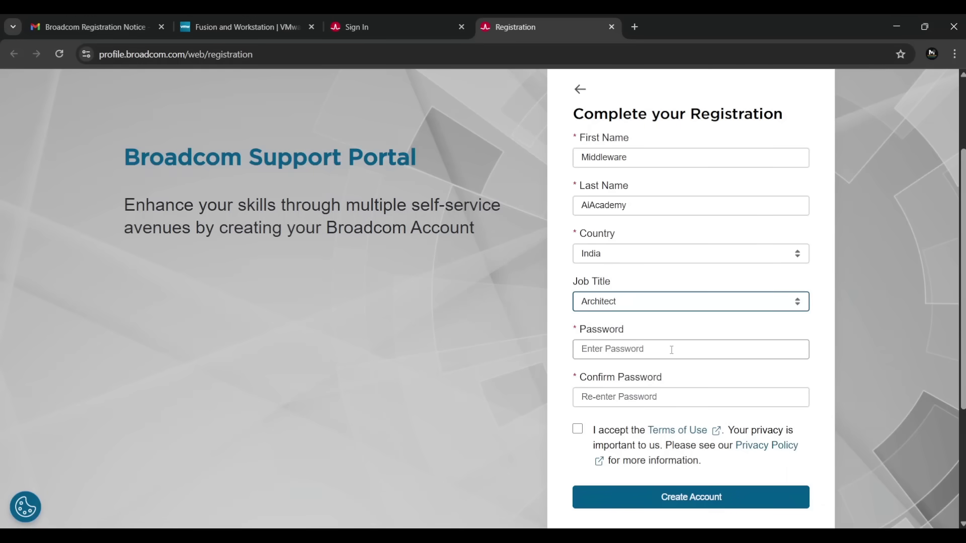
# Enter and confirm a custom account password, accept the terms, and create the account
pyautogui.click(672, 350)
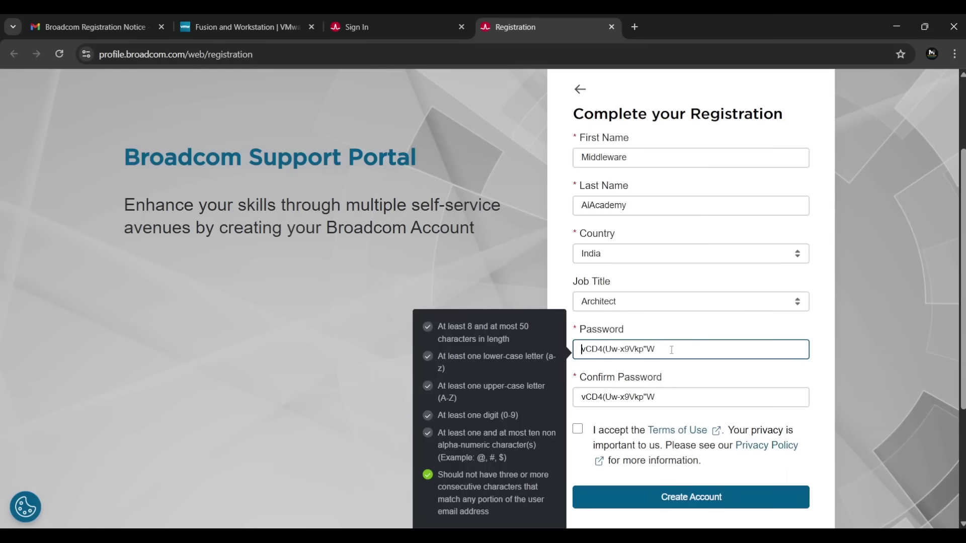
pyautogui.hotkey('ctrl', 'a')
pyautogui.press('BackSpace')
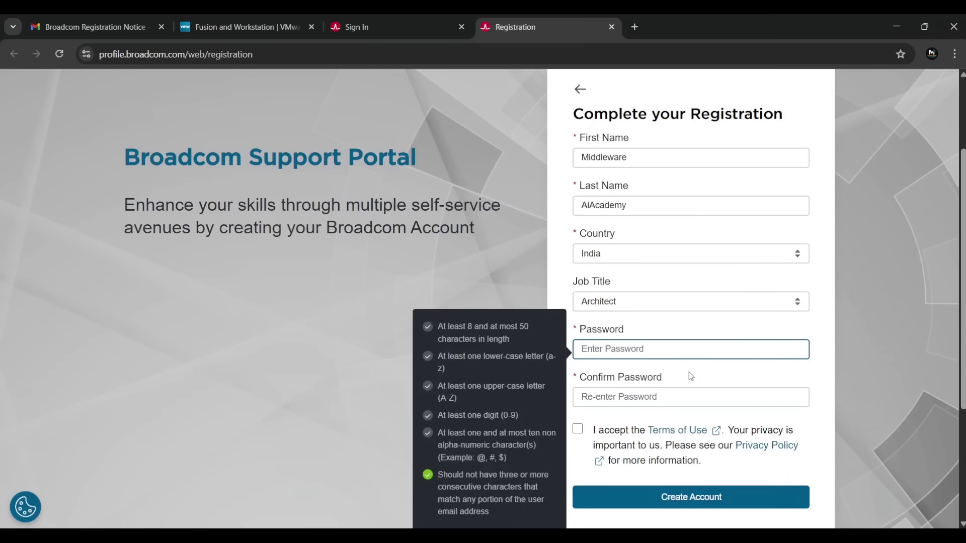
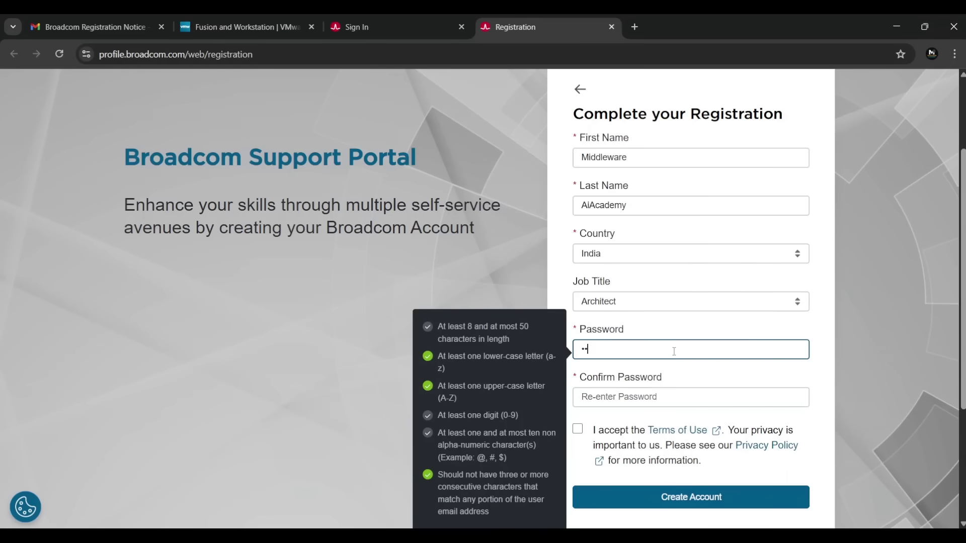
pyautogui.press('Tab')
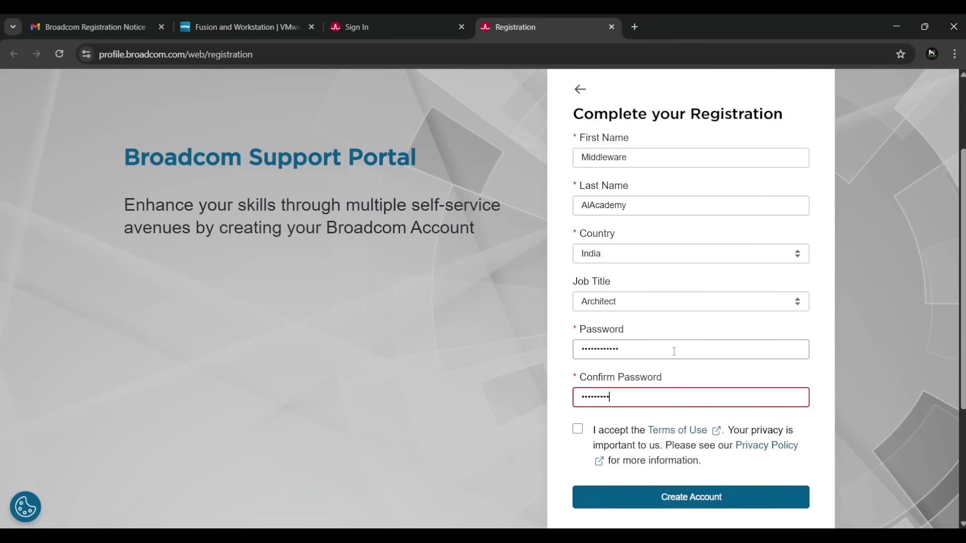
pyautogui.click(577, 444)
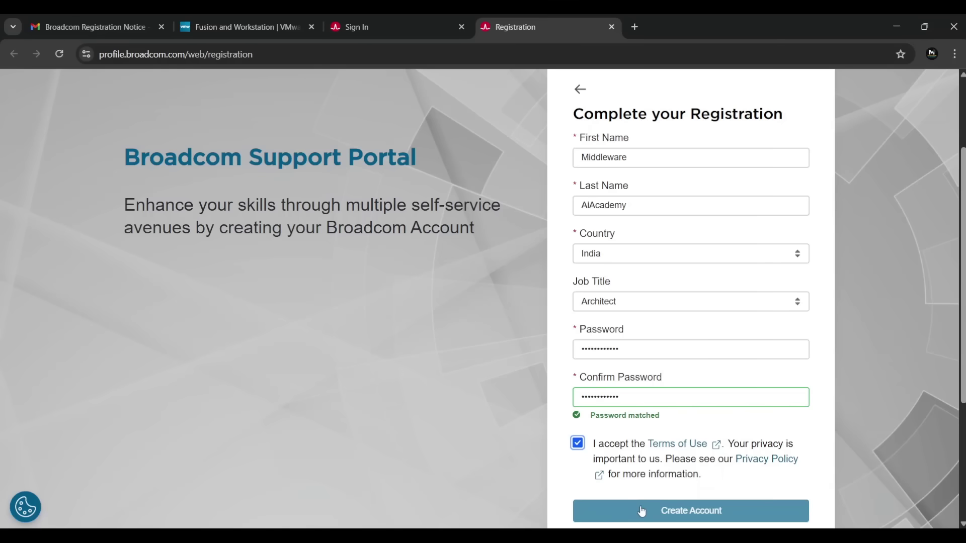
pyautogui.click(641, 511)
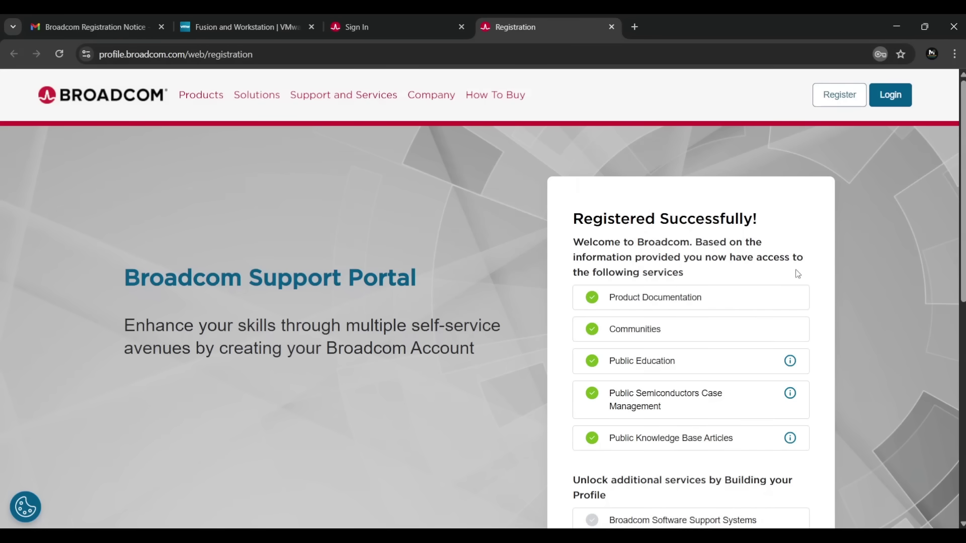
# Skip profile building, accept all cookies and dismiss the support portal welcome popup
pyautogui.scroll(-3, 693, 344)
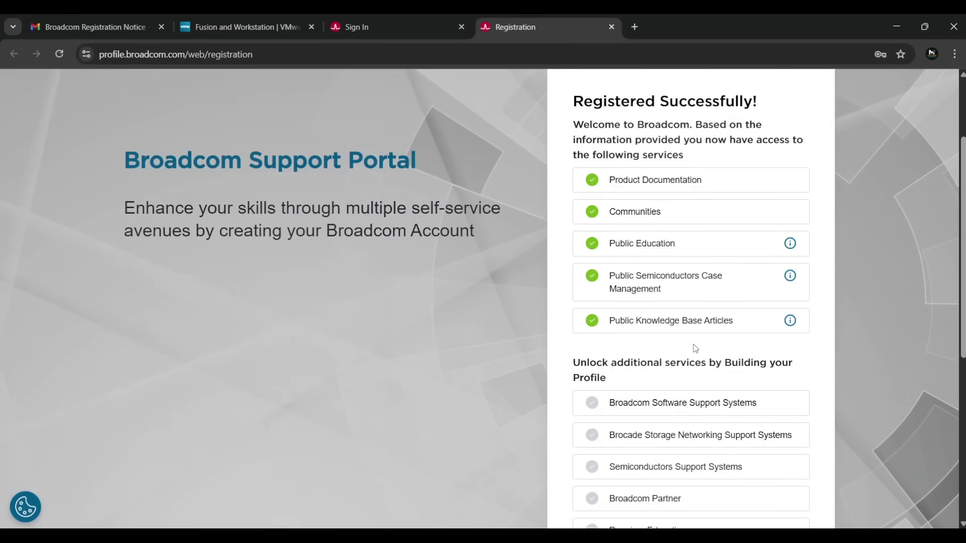
pyautogui.scroll(-3, 693, 344)
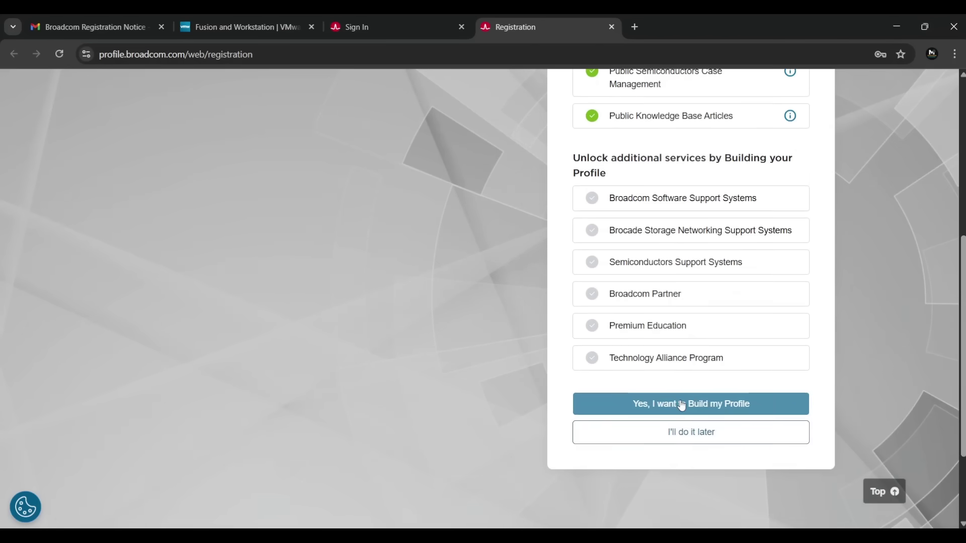
pyautogui.click(680, 440)
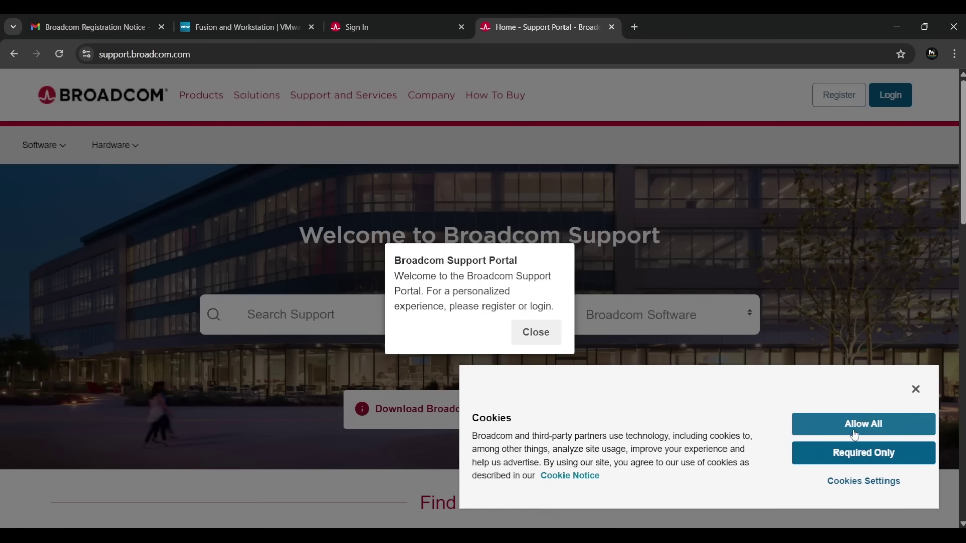
pyautogui.click(865, 423)
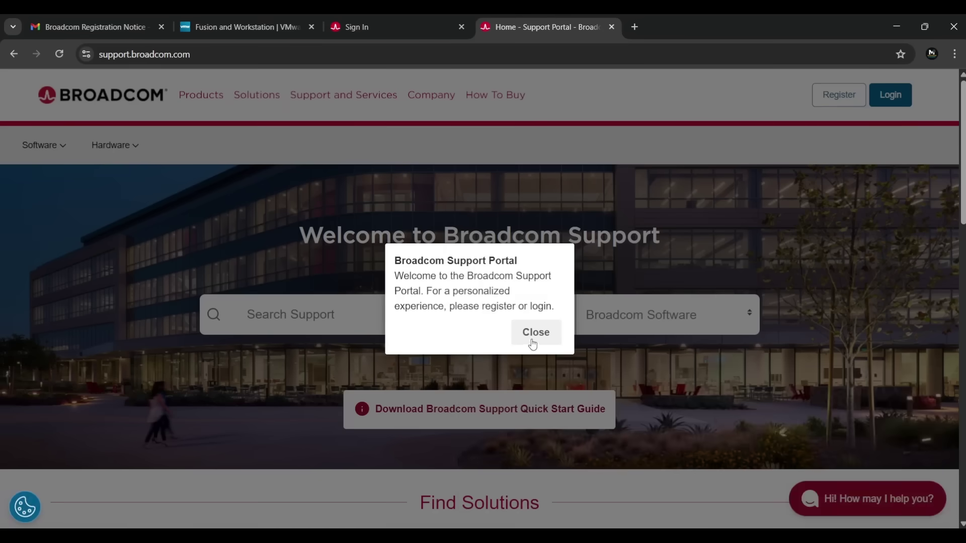
pyautogui.click(535, 332)
# Search support for 'VMware workstation' and open the Downloading VMware Workstation Pro article
pyautogui.click(473, 323)
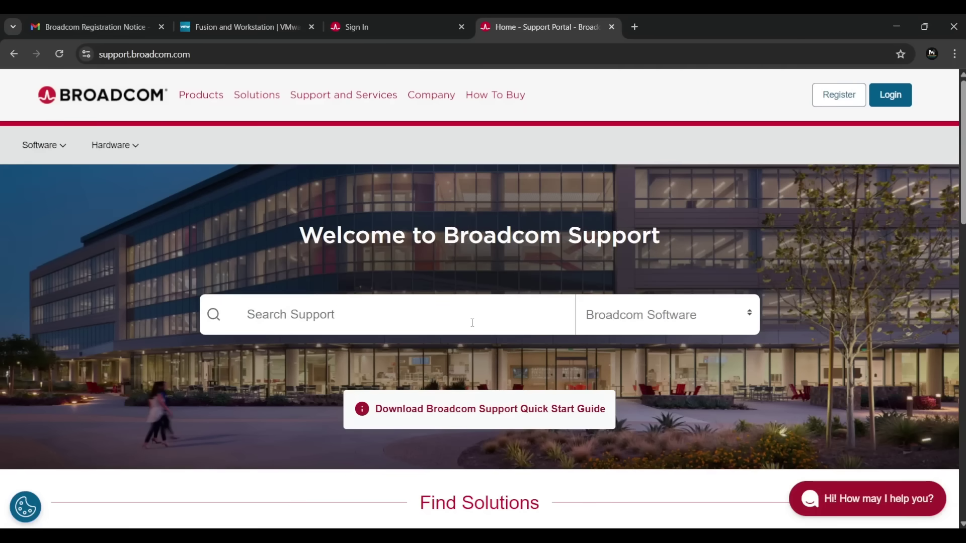
pyautogui.write('VMw')
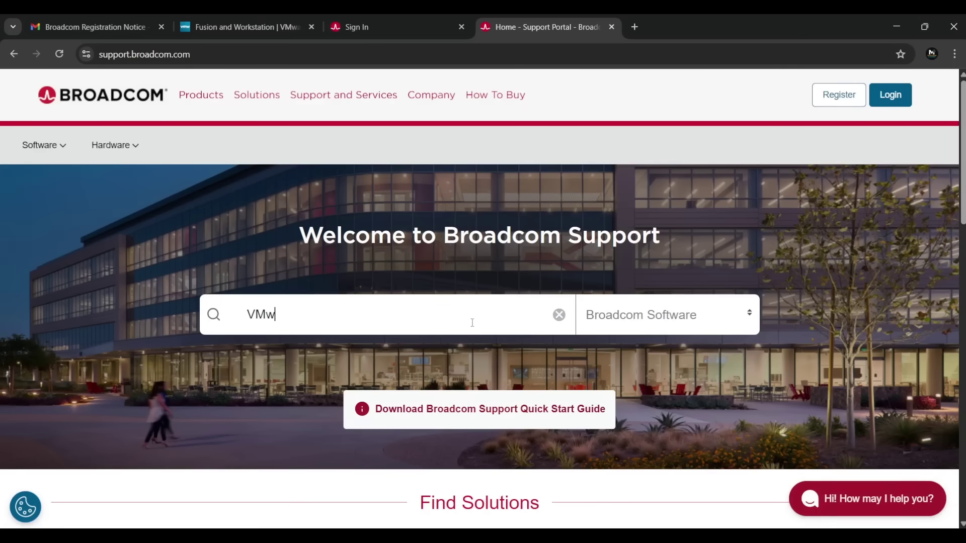
pyautogui.write('are workstation')
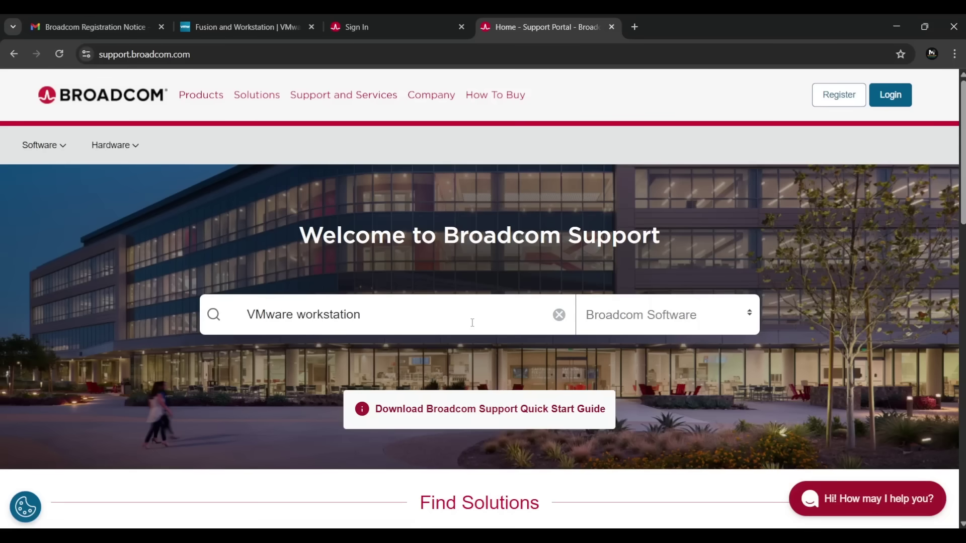
pyautogui.press('Return')
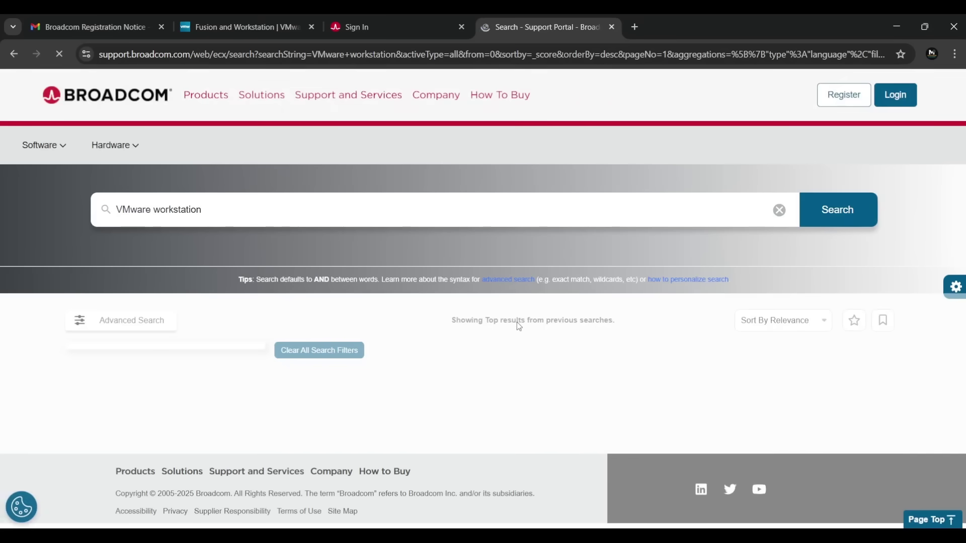
pyautogui.scroll(-4, 518, 325)
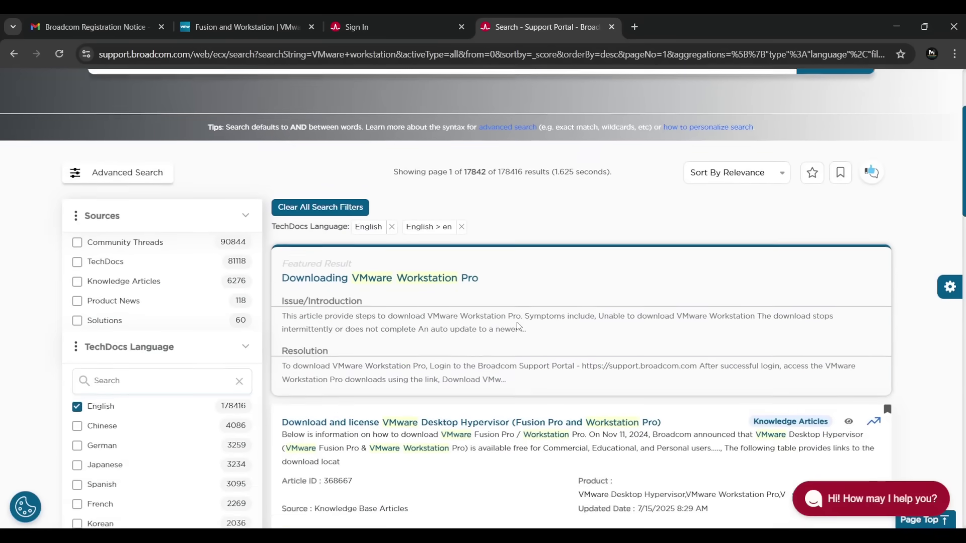
pyautogui.scroll(-1, 493, 237)
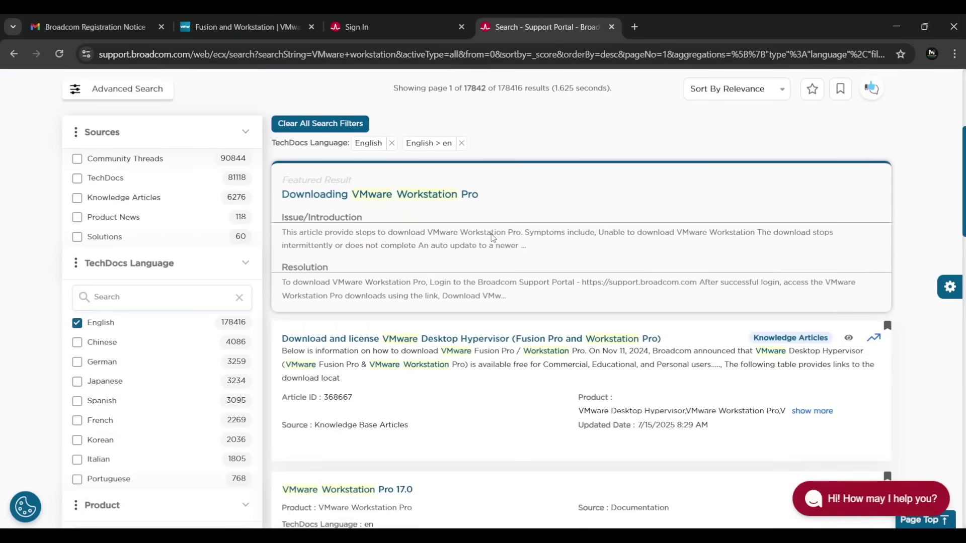
pyautogui.click(447, 195)
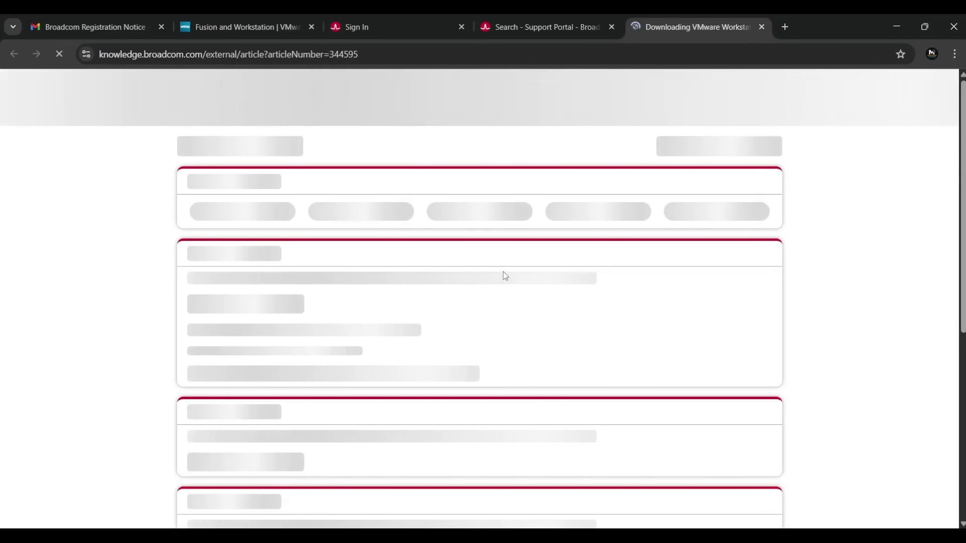
pyautogui.scroll(-9, 505, 275)
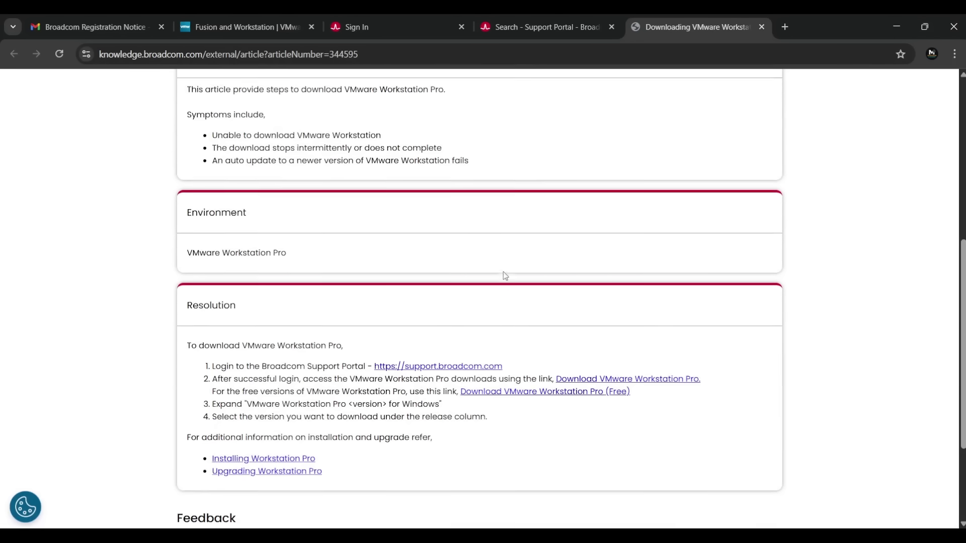
# Follow the free Workstation Pro download link and sign in with the saved account credentials
pyautogui.click(526, 316)
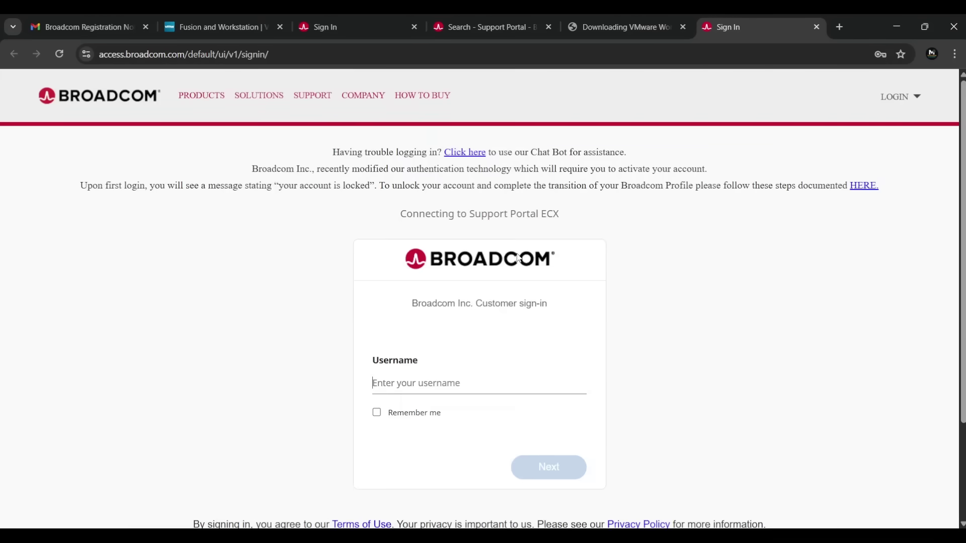
pyautogui.scroll(-1, 504, 291)
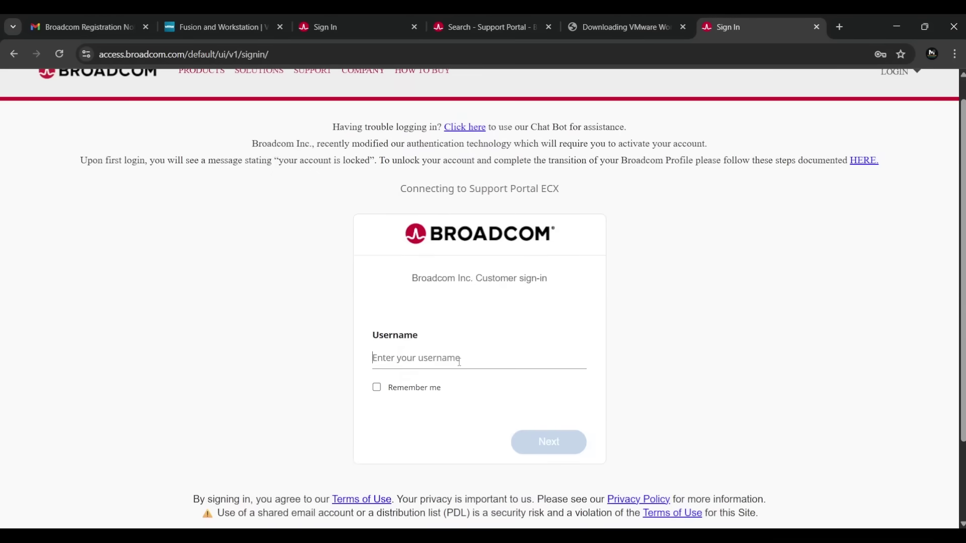
pyautogui.click(487, 390)
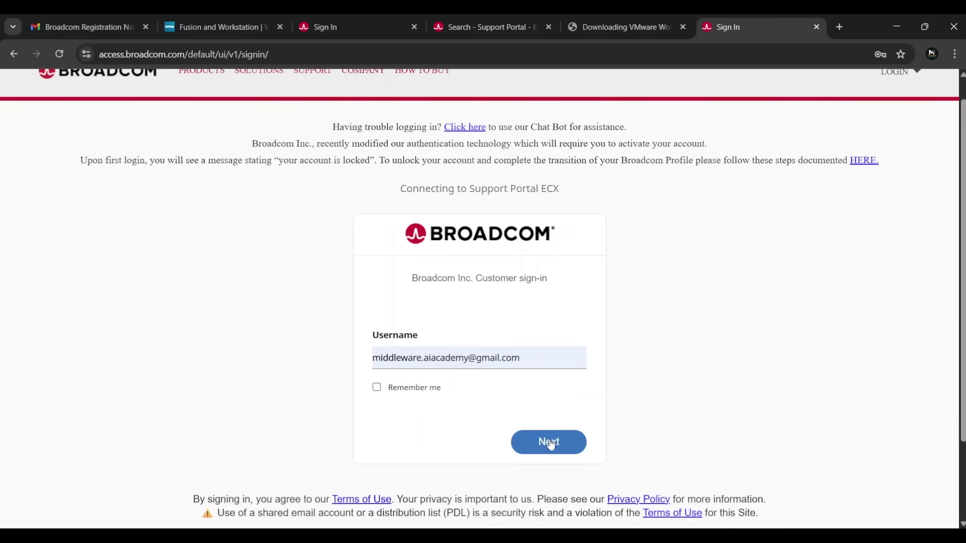
pyautogui.click(551, 444)
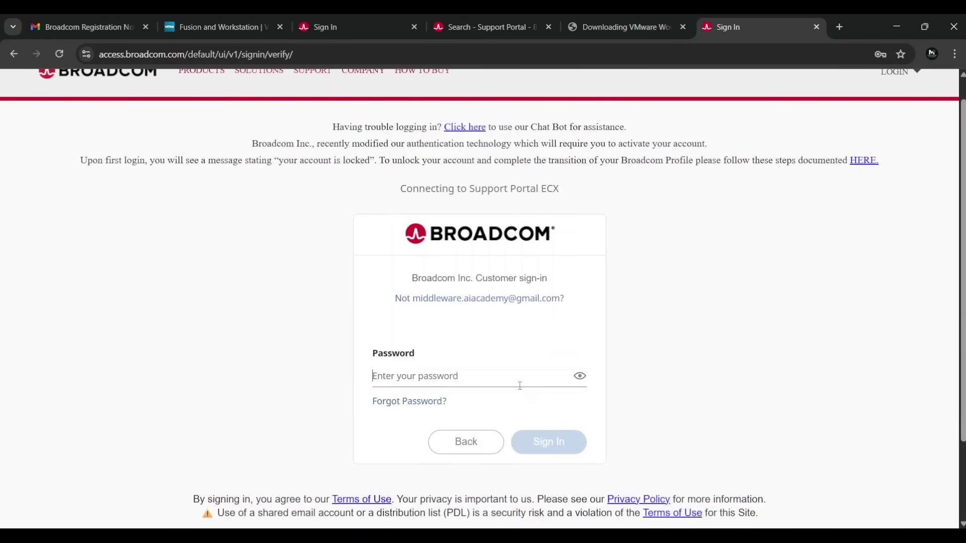
pyautogui.click(510, 417)
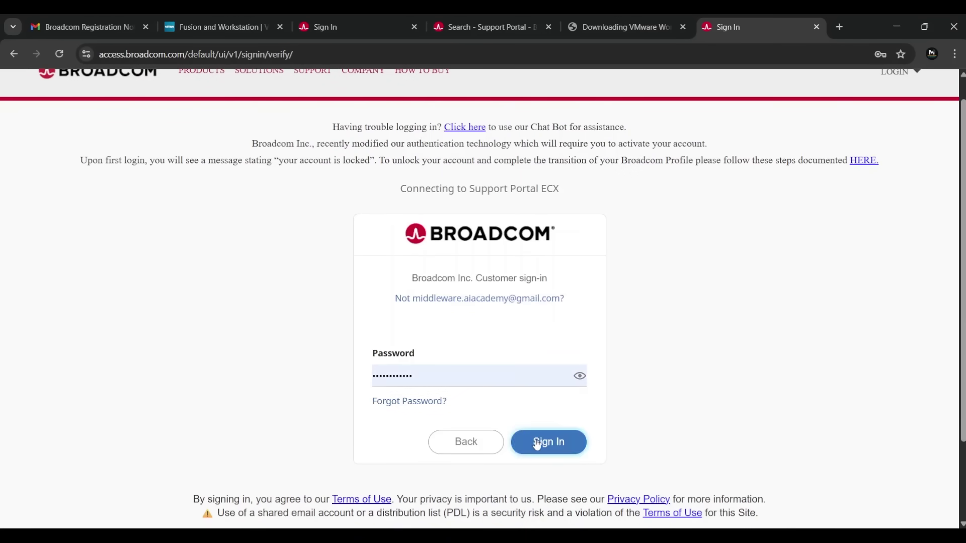
pyautogui.click(535, 442)
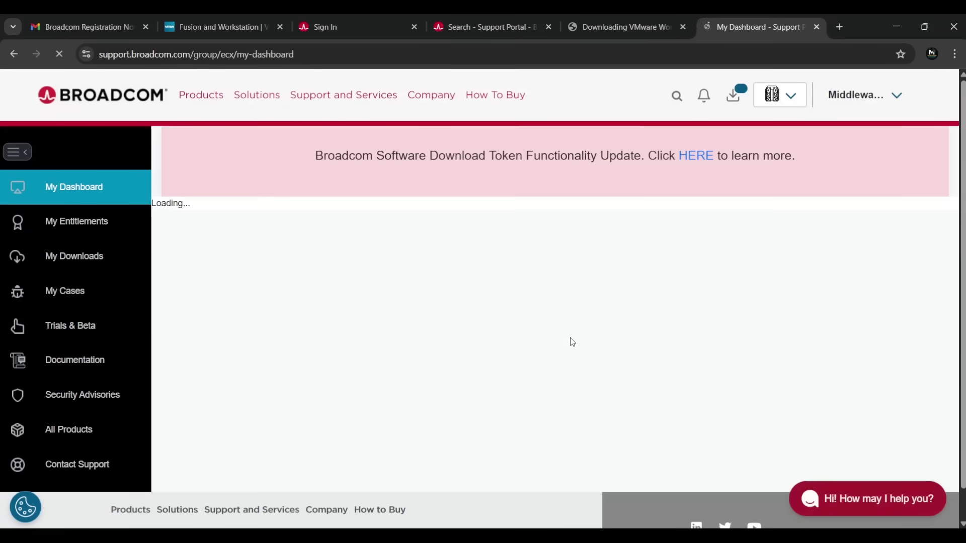
# Dismiss the dashboard tour, then search 'vmware works' and choose VMware Workstation Pro
pyautogui.scroll(-3, 571, 342)
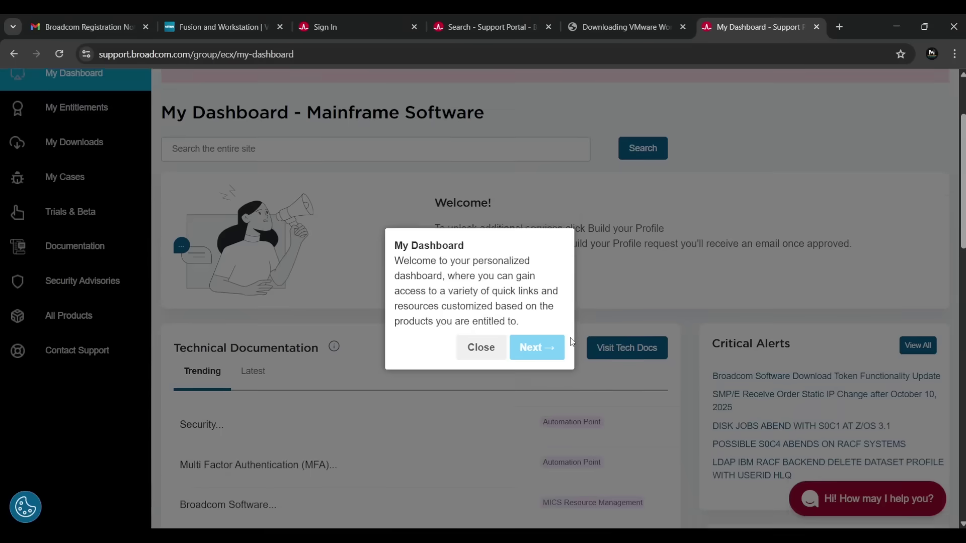
pyautogui.click(487, 351)
pyautogui.scroll(-2, 487, 351)
pyautogui.scroll(5, 487, 352)
pyautogui.click(421, 261)
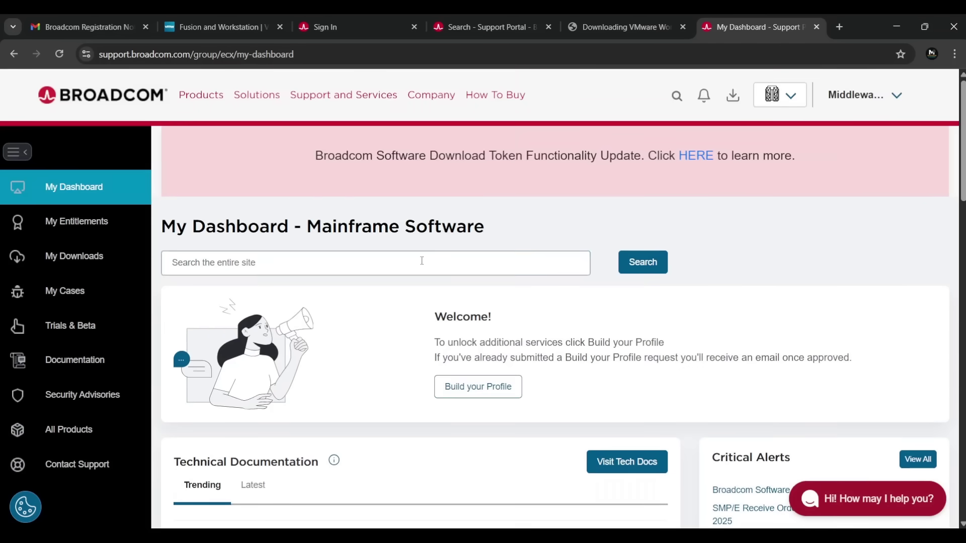
pyautogui.write('vmwa')
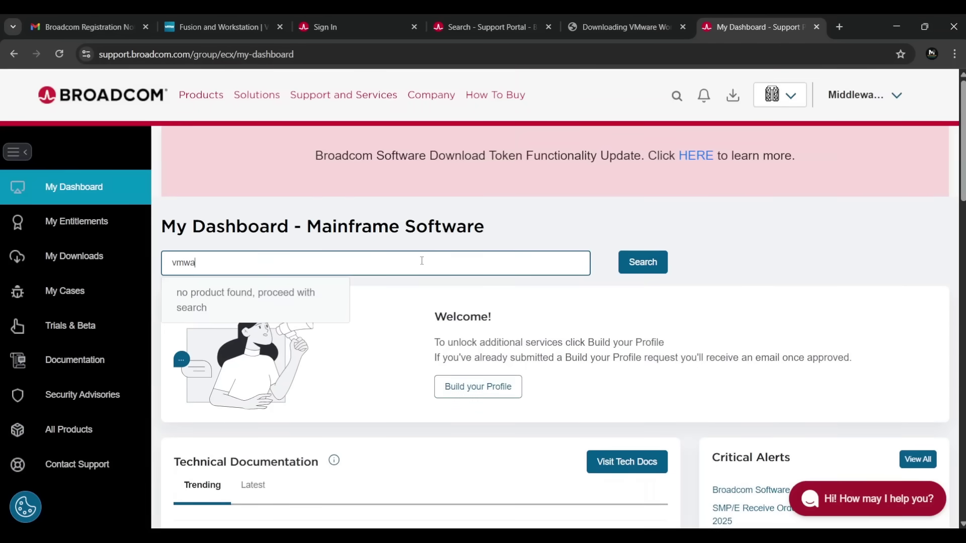
pyautogui.write('re works')
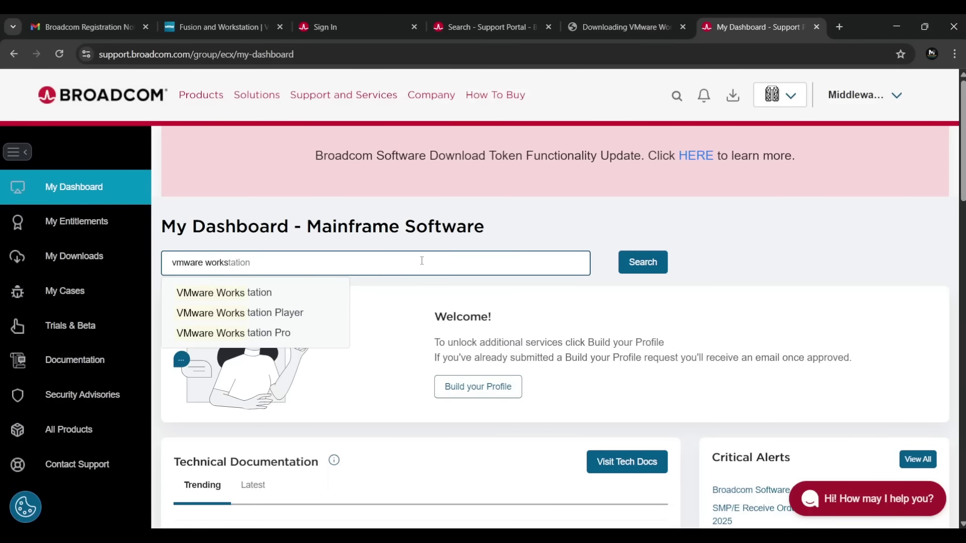
pyautogui.click(274, 332)
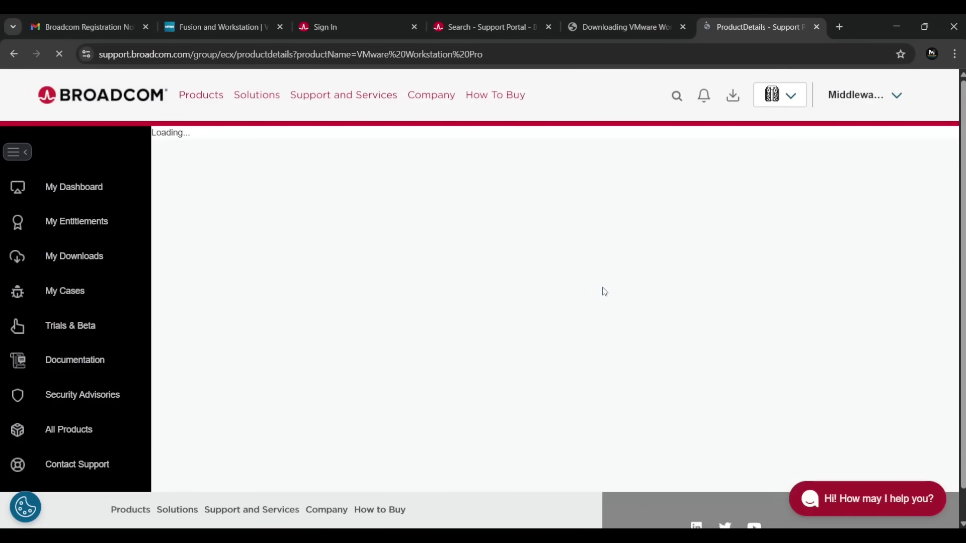
# Run a support search for 'vmware workstation' from the product details page
pyautogui.scroll(-2, 605, 292)
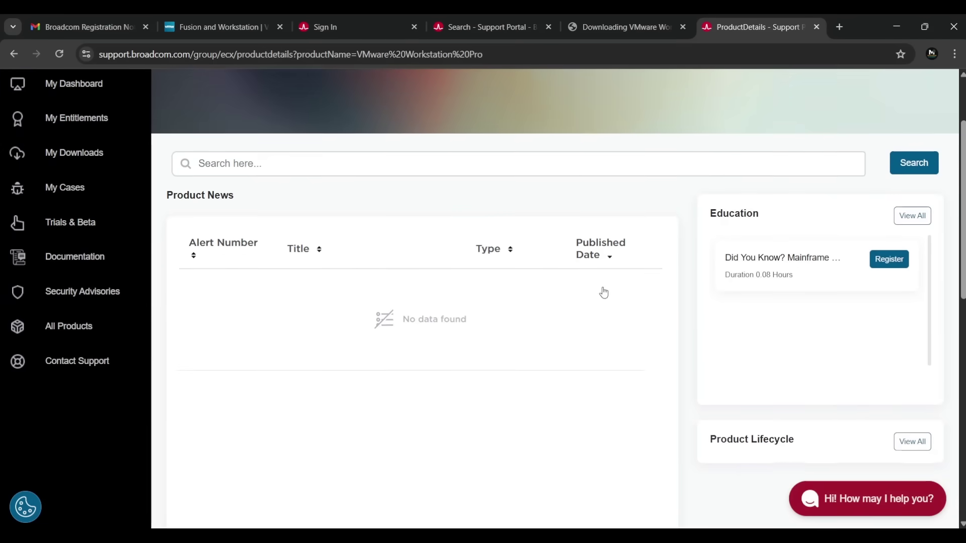
pyautogui.scroll(-1, 604, 292)
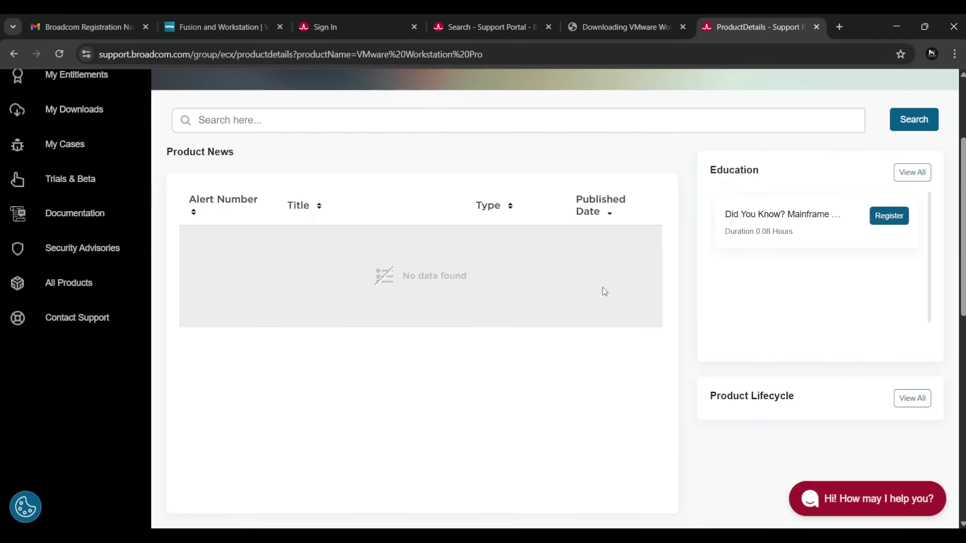
pyautogui.scroll(-5, 604, 291)
pyautogui.scroll(-5, 604, 292)
pyautogui.scroll(7, 605, 292)
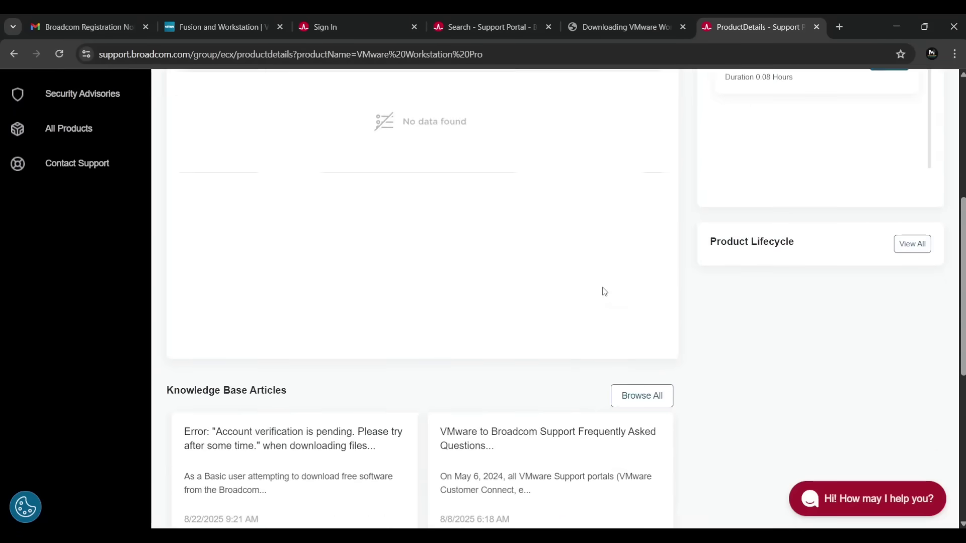
pyautogui.scroll(6, 605, 292)
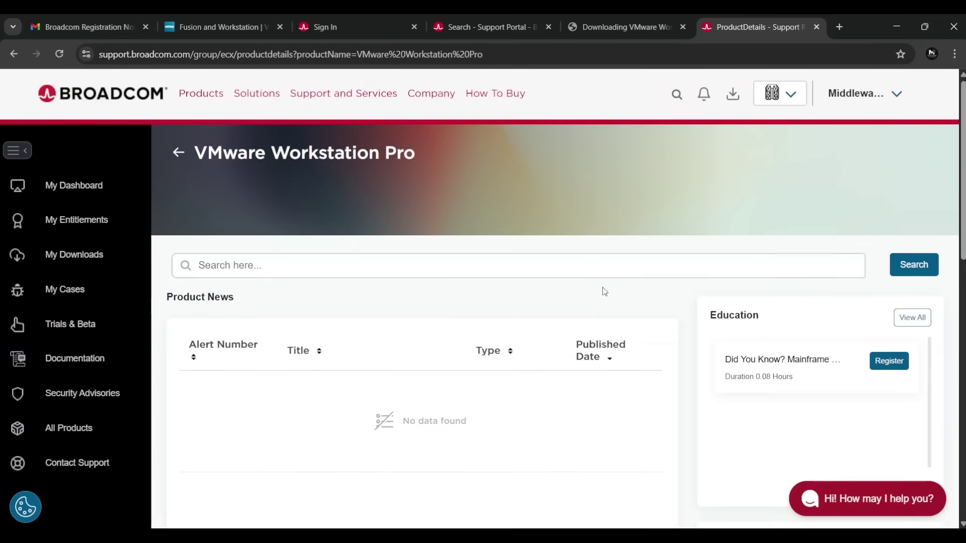
pyautogui.click(580, 269)
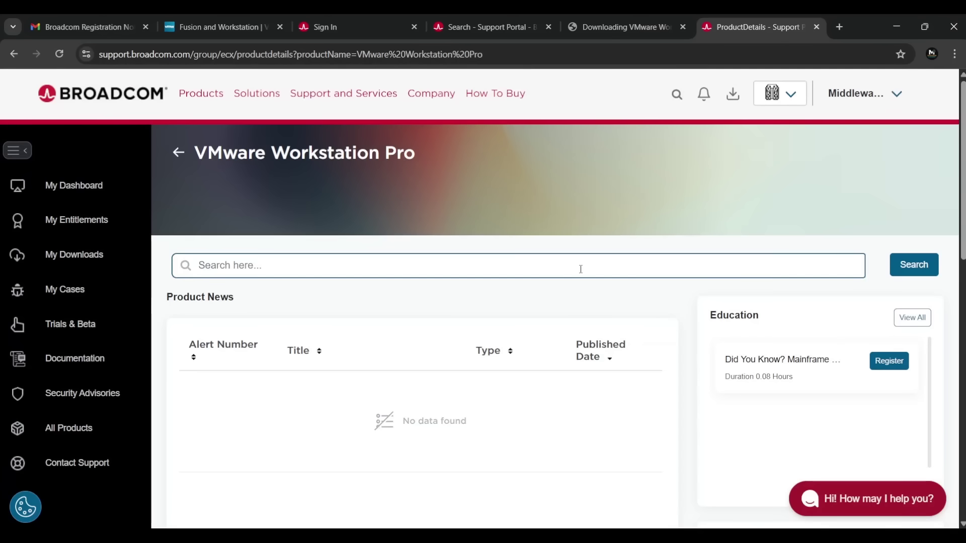
pyautogui.write('vmware ')
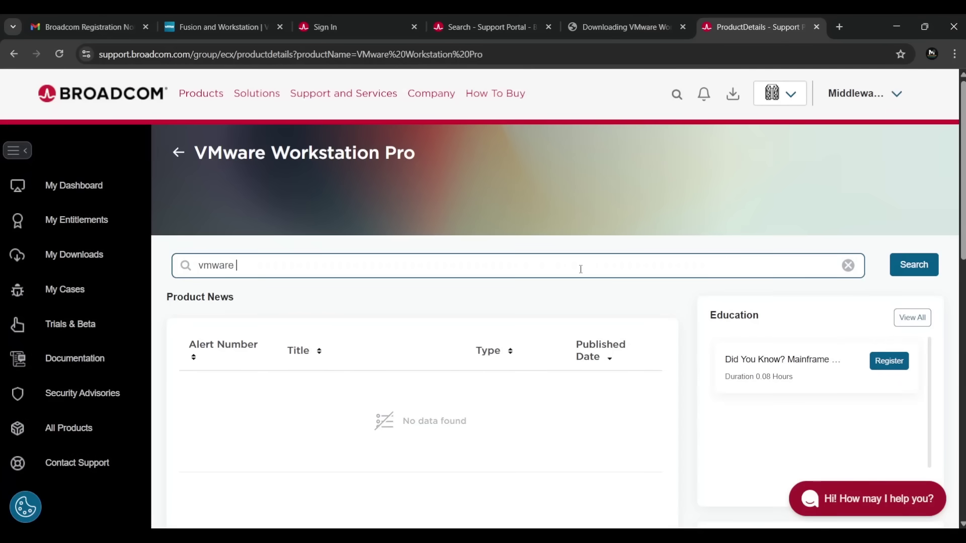
pyautogui.write('workstation pro')
pyautogui.click(919, 267)
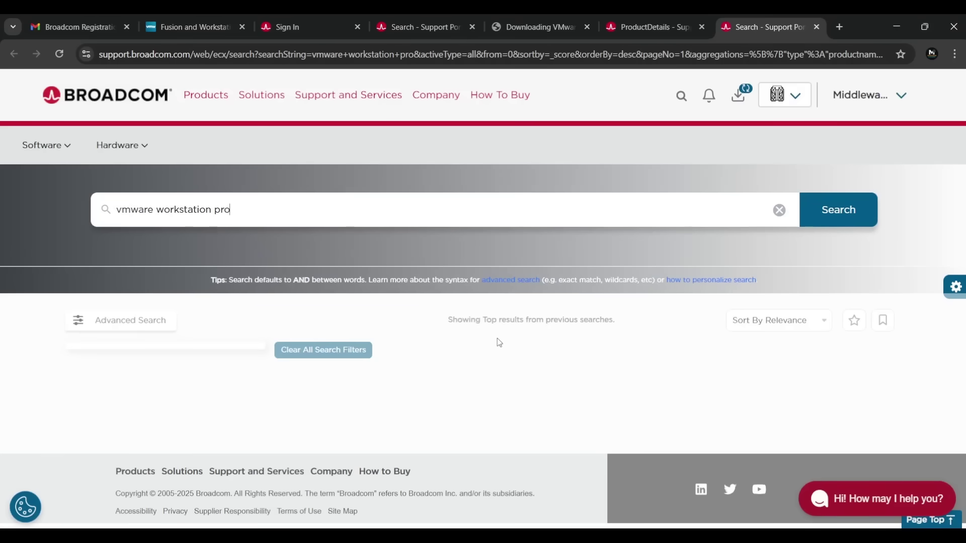
# Open the featured Downloading VMware Workstation Pro article and its Download VMware Workstation Pro (Free) link
pyautogui.scroll(-1, 499, 342)
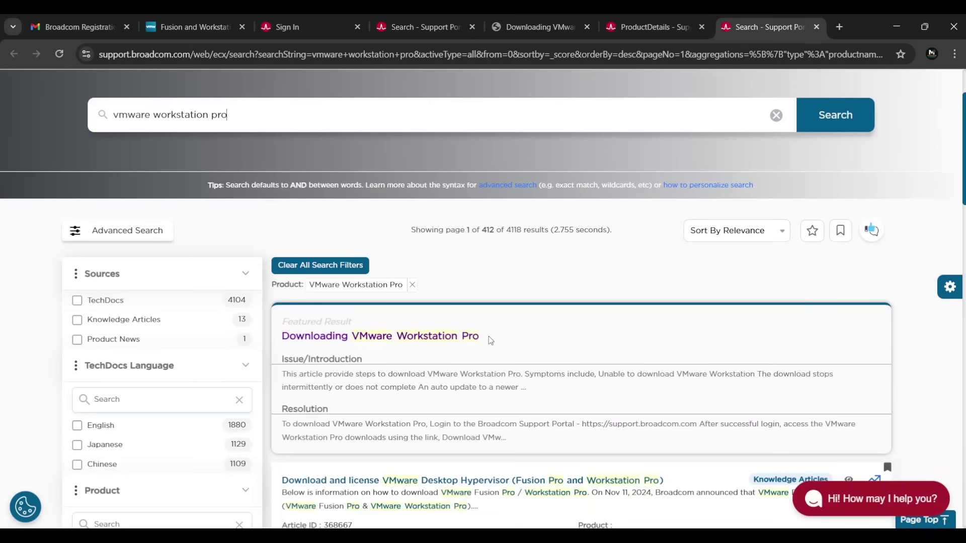
pyautogui.click(436, 341)
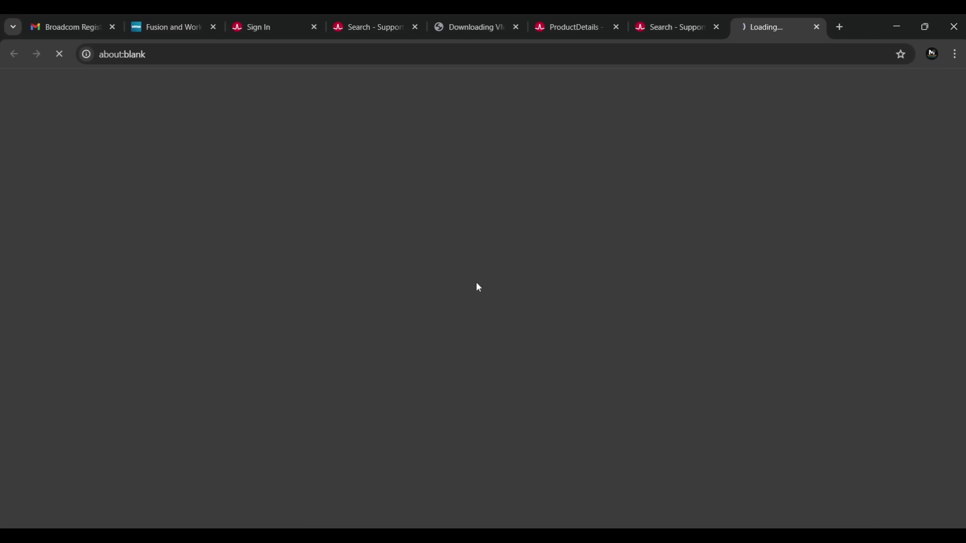
pyautogui.scroll(-4, 476, 282)
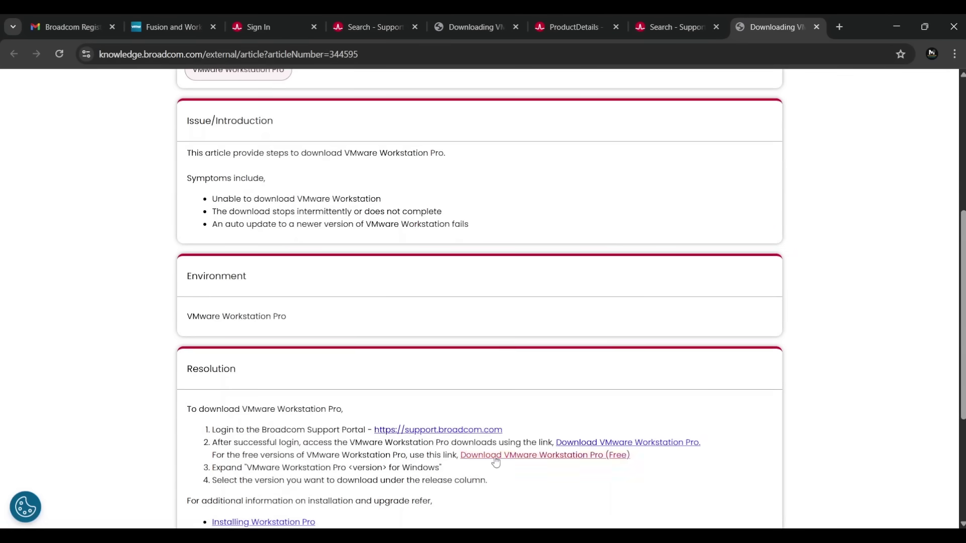
pyautogui.click(496, 455)
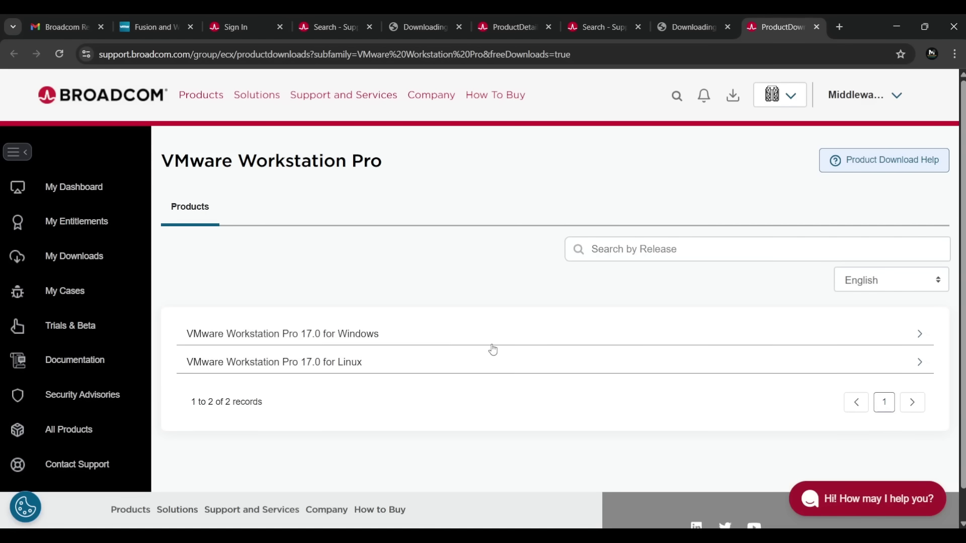
# Expand VMware Workstation Pro 17.0 for Windows and open release 17.6.4
pyautogui.scroll(-1, 492, 350)
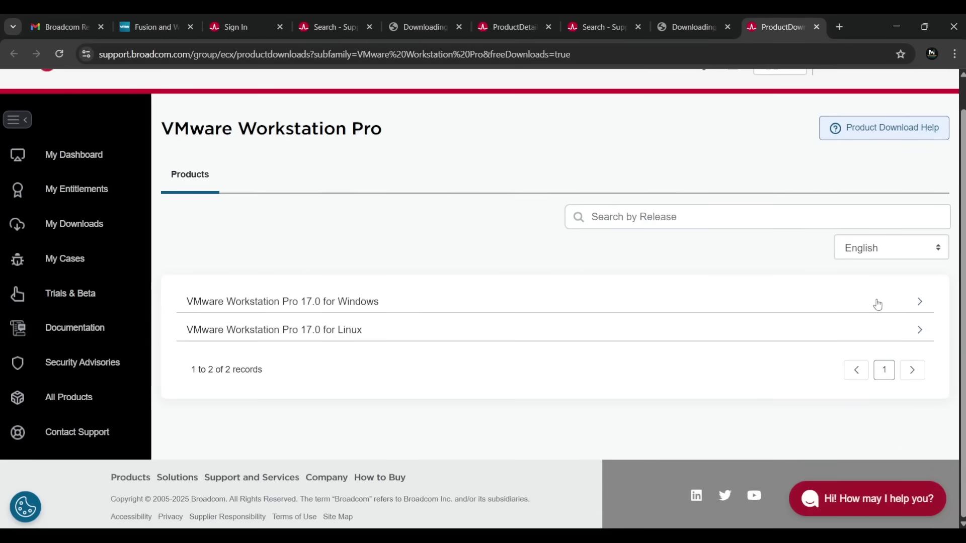
pyautogui.click(584, 309)
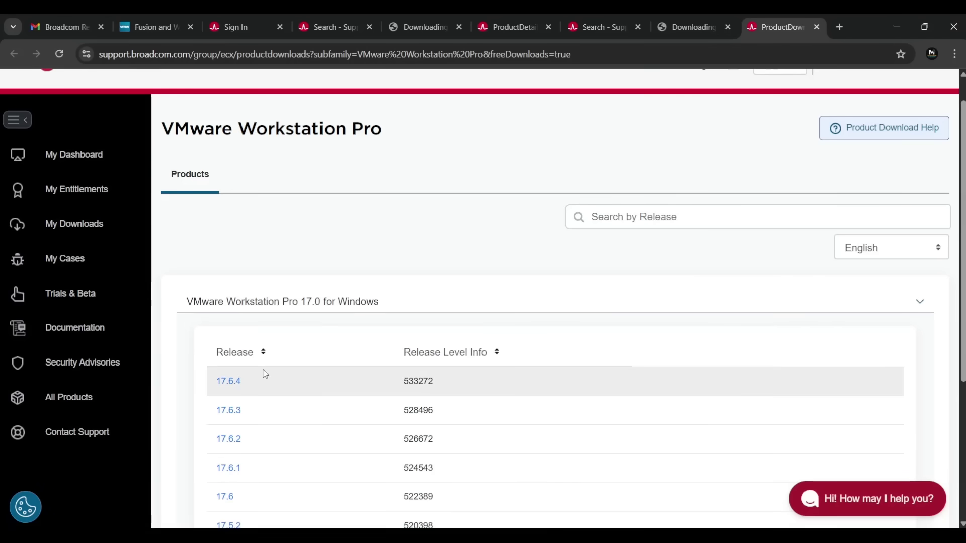
pyautogui.click(235, 383)
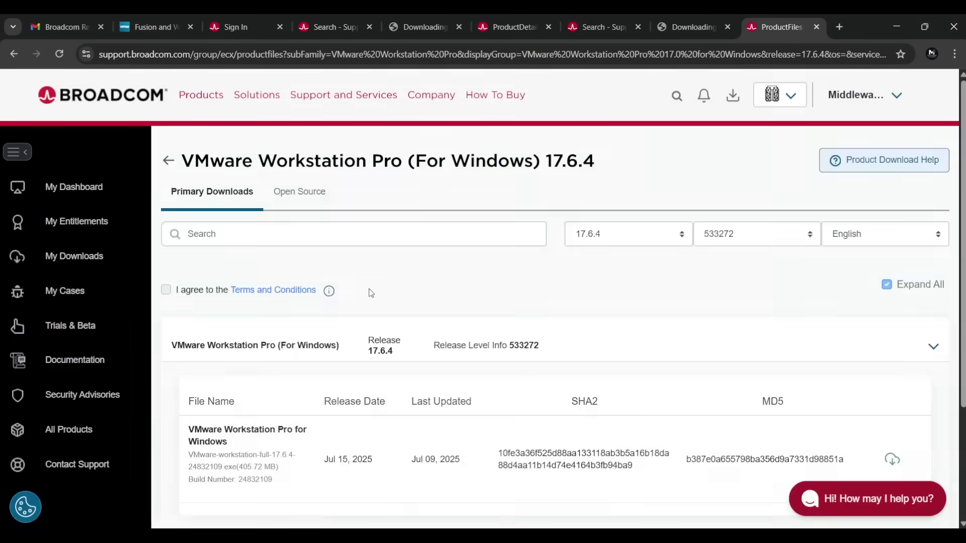
# Review and agree to the Terms and Conditions, then request the 17.6.4 installer download
pyautogui.scroll(-1, 371, 293)
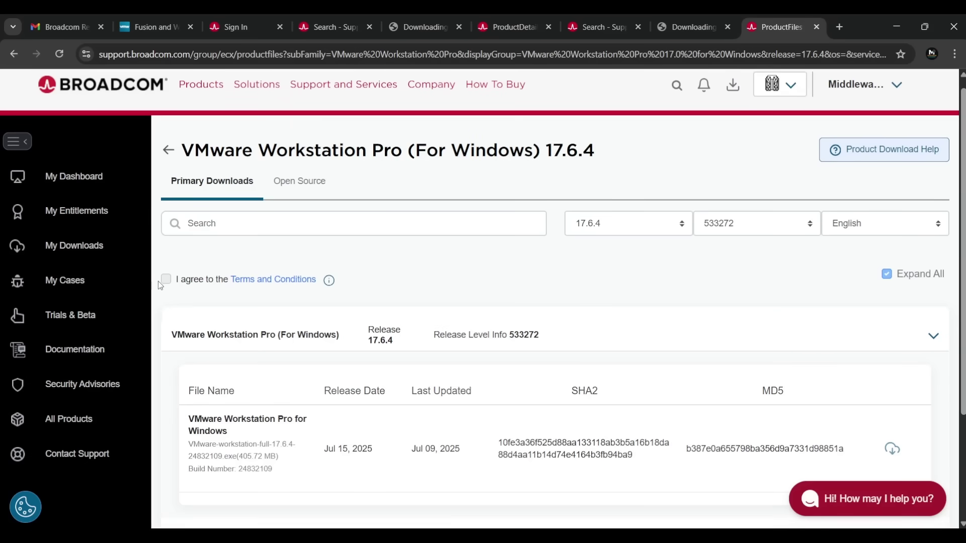
pyautogui.click(294, 280)
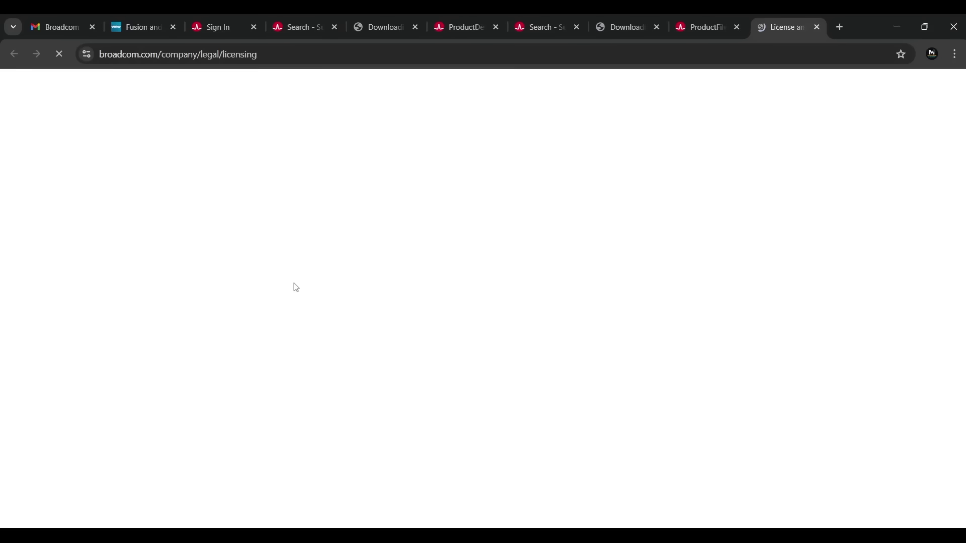
pyautogui.click(709, 26)
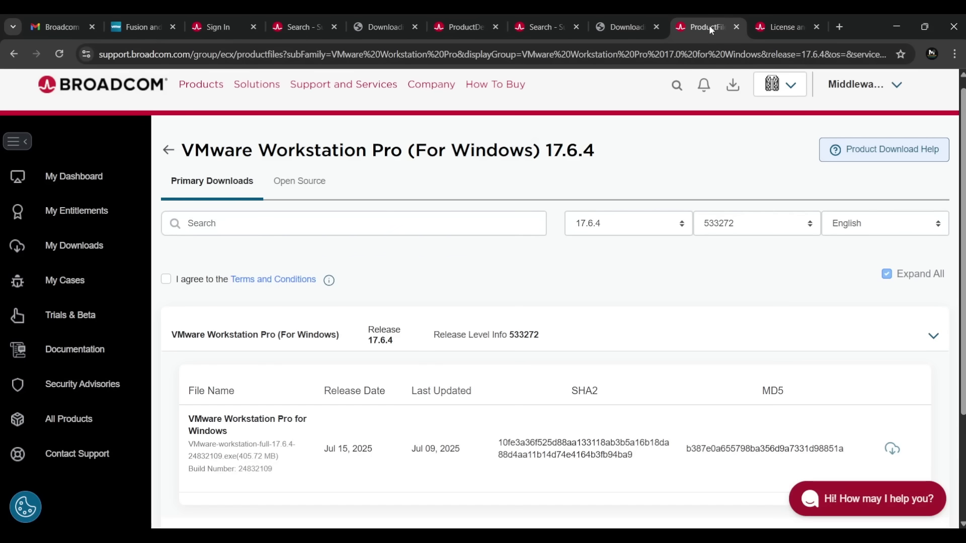
pyautogui.click(166, 280)
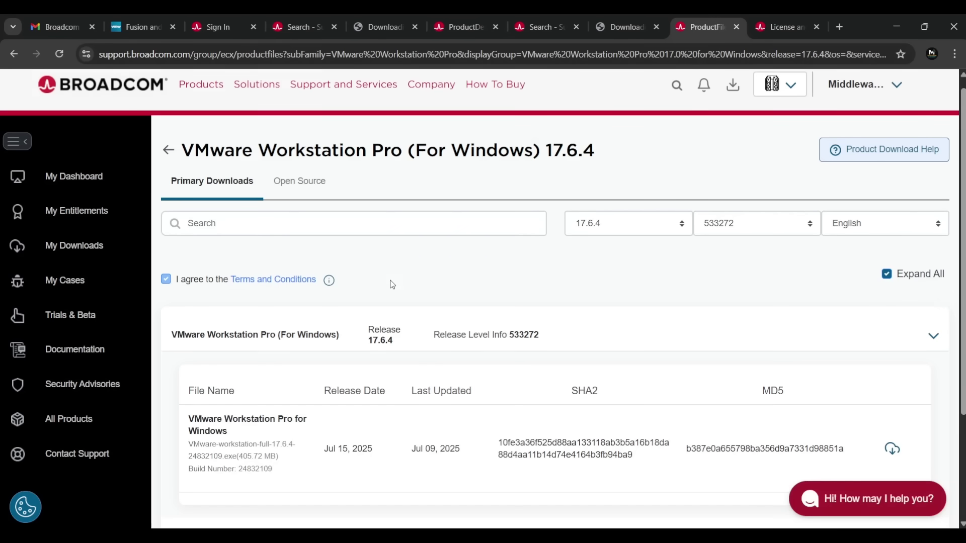
pyautogui.scroll(-1, 709, 362)
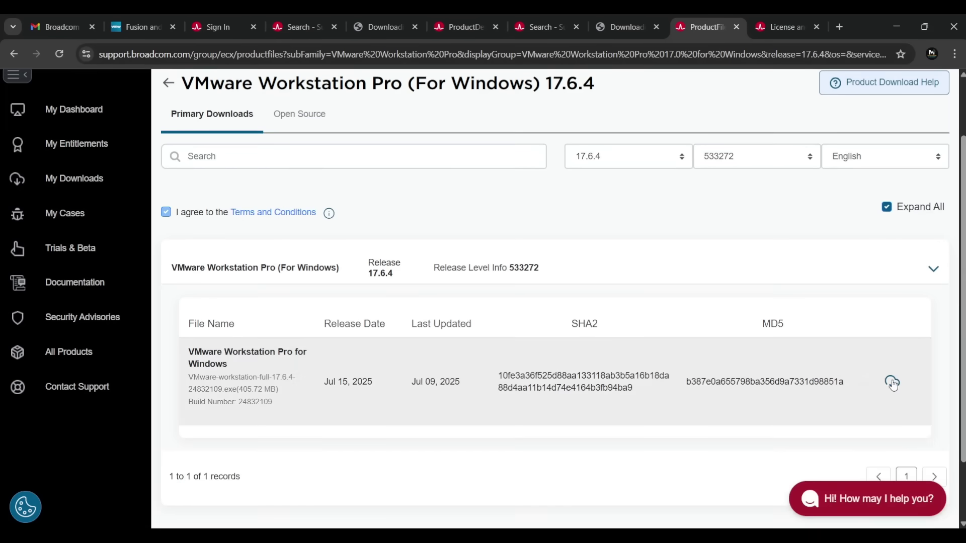
pyautogui.click(893, 384)
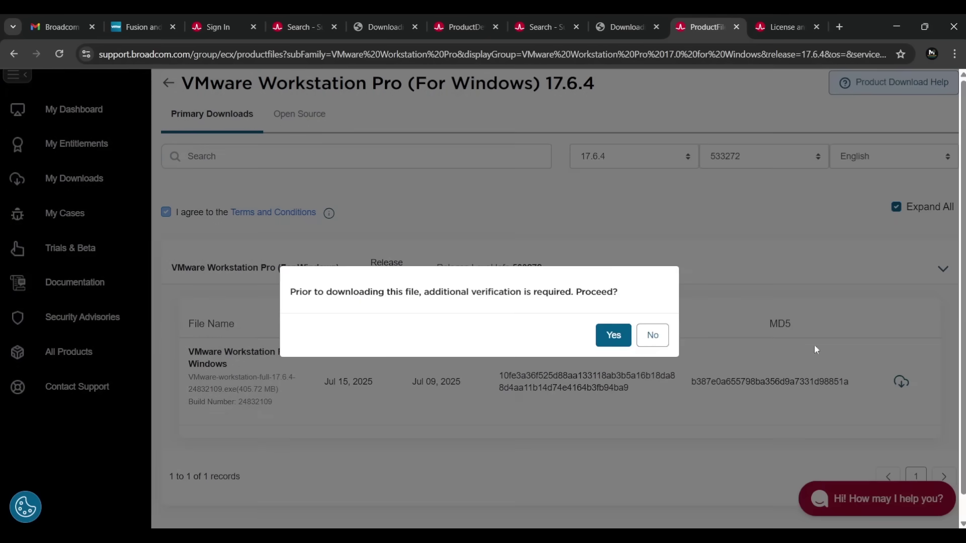
# Accept the additional verification and enter the Address1, City and State/Province details
pyautogui.click(613, 336)
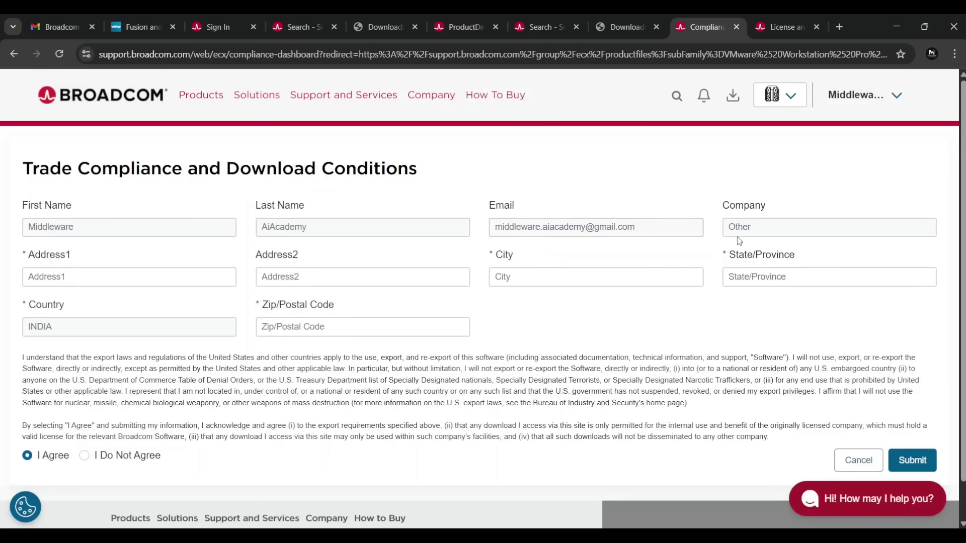
pyautogui.click(188, 273)
pyautogui.write('Delhi')
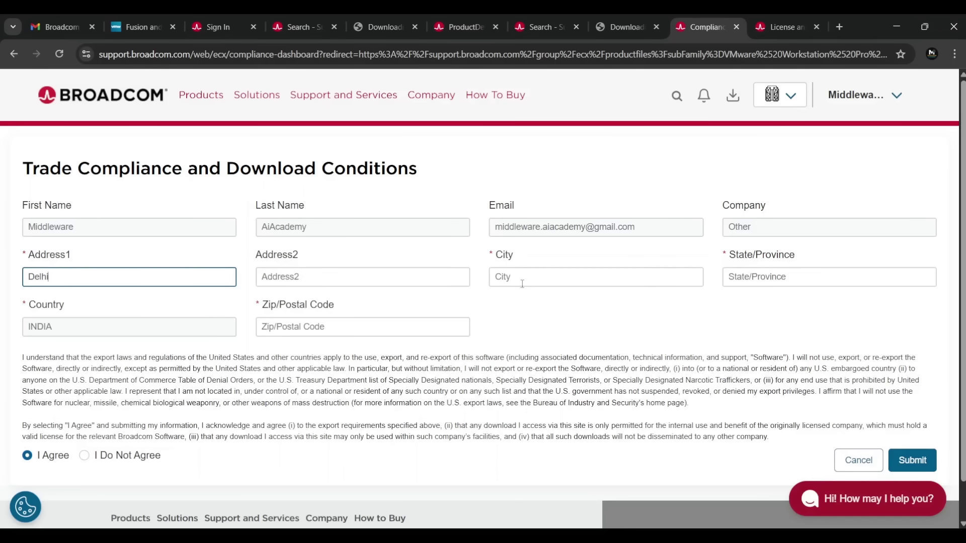
pyautogui.click(524, 278)
pyautogui.write('Delhi')
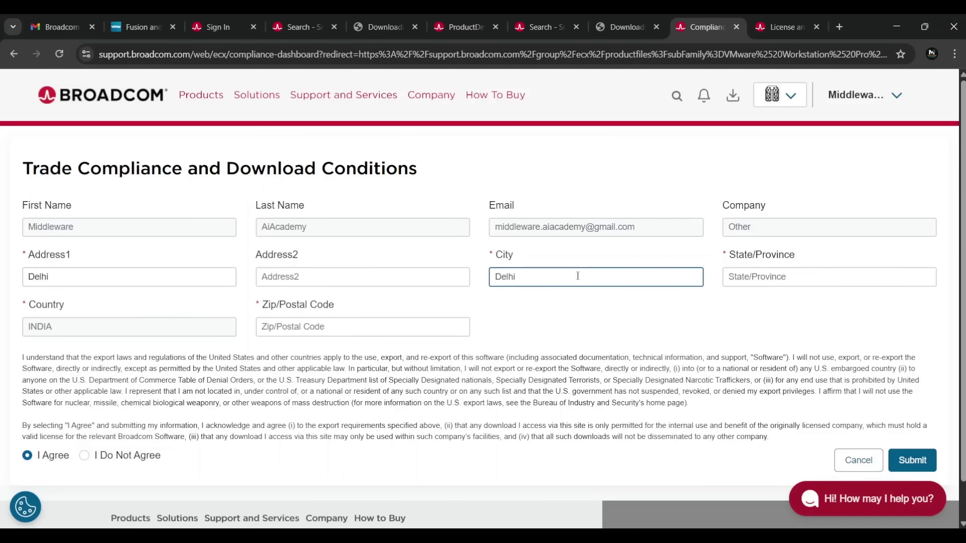
pyautogui.click(730, 280)
pyautogui.click(753, 280)
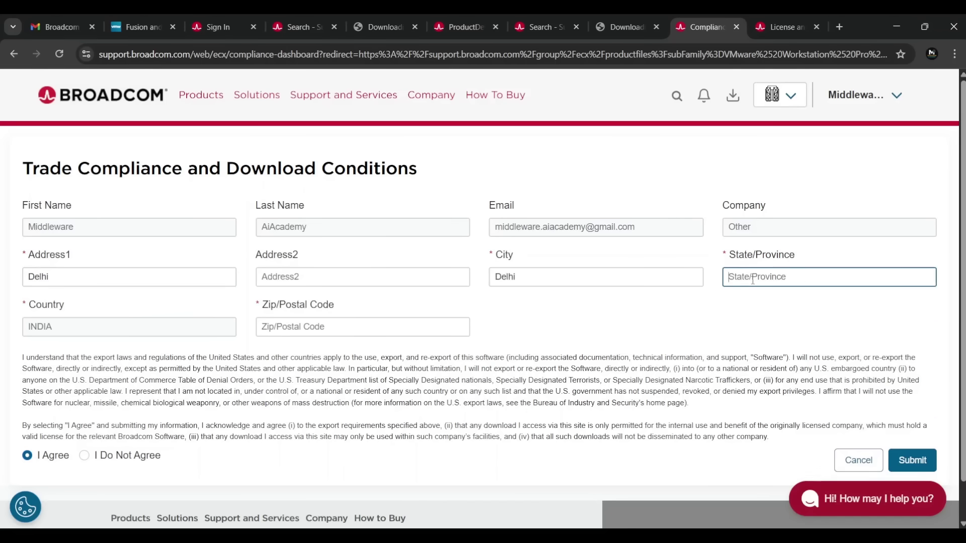
pyautogui.write('110085')
# Enter the Zip/Postal Code and submit the trade compliance form
pyautogui.click(306, 328)
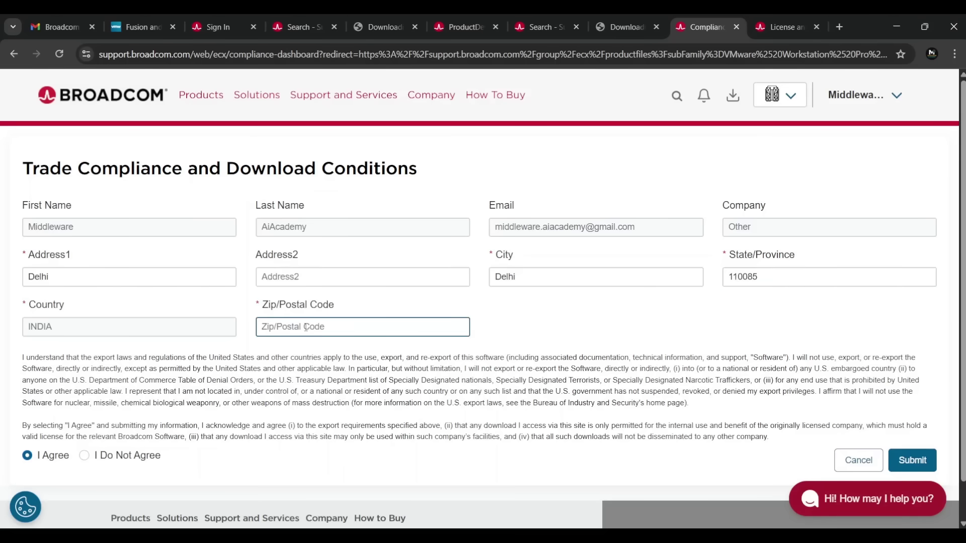
pyautogui.write('110085')
pyautogui.scroll(-1, 305, 327)
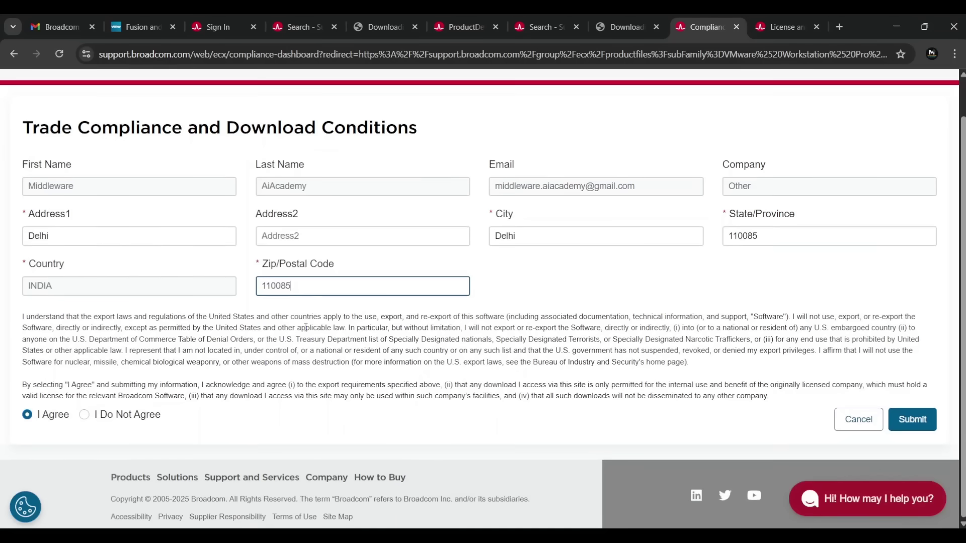
pyautogui.click(912, 418)
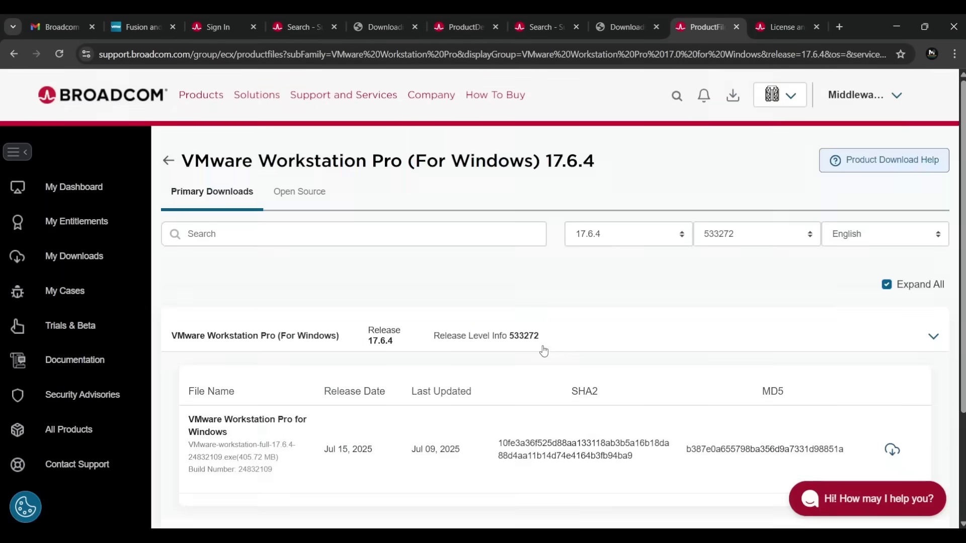
# Download the 405.72 MB VMware Workstation Pro 17.6.4 for Windows installer file
pyautogui.scroll(-1, 544, 351)
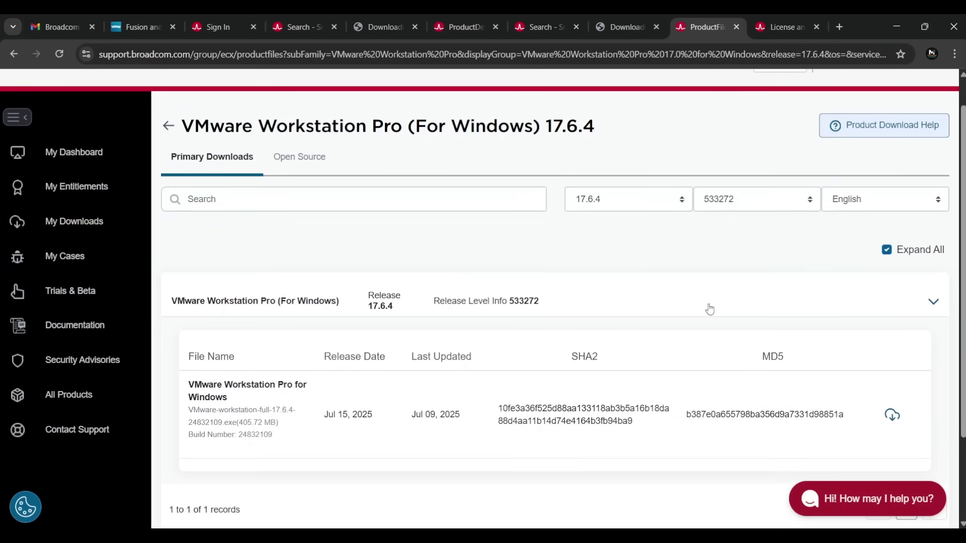
pyautogui.scroll(1, 715, 308)
pyautogui.scroll(1, 714, 308)
pyautogui.scroll(-2, 714, 307)
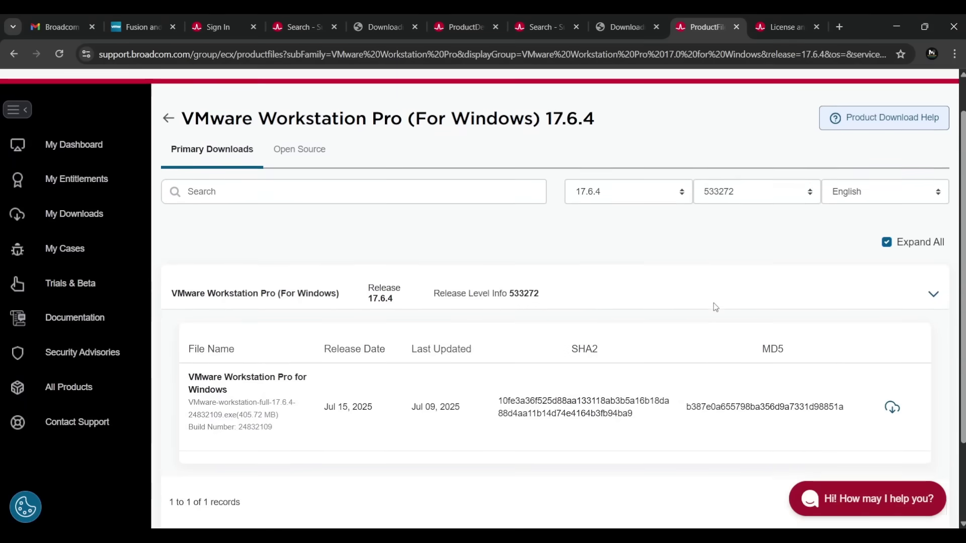
pyautogui.click(891, 371)
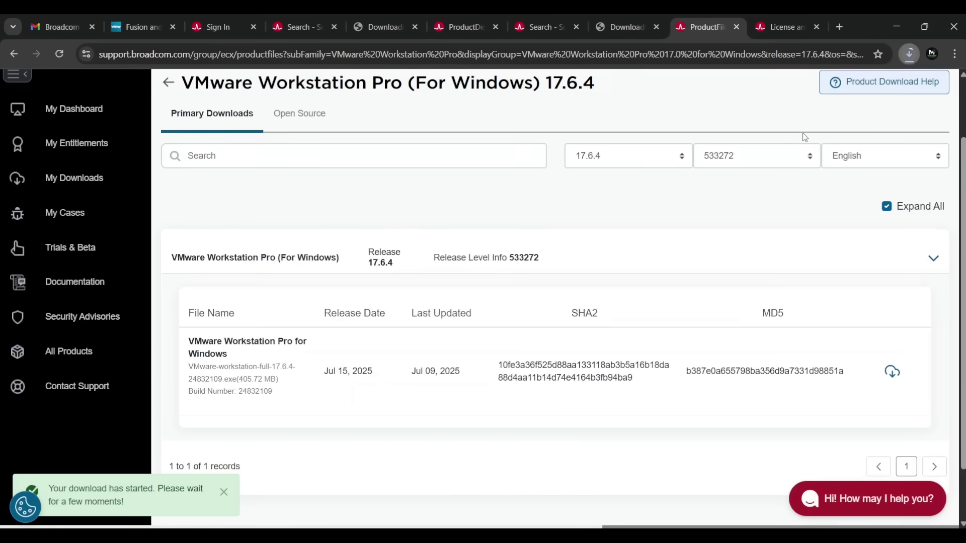
# In a new tab, search Google for 'redhat linux download' and open the Red Hat Developer RHEL result
pyautogui.click(837, 27)
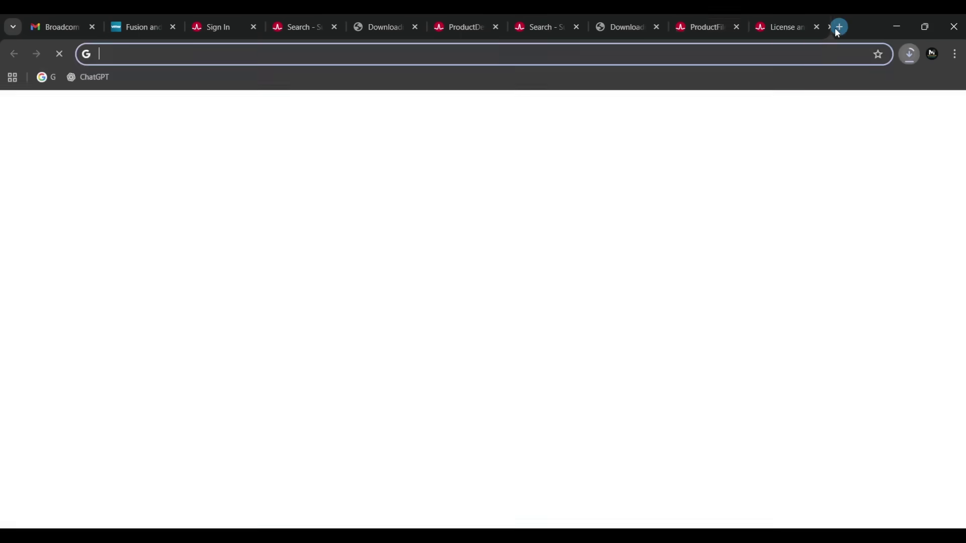
pyautogui.click(339, 268)
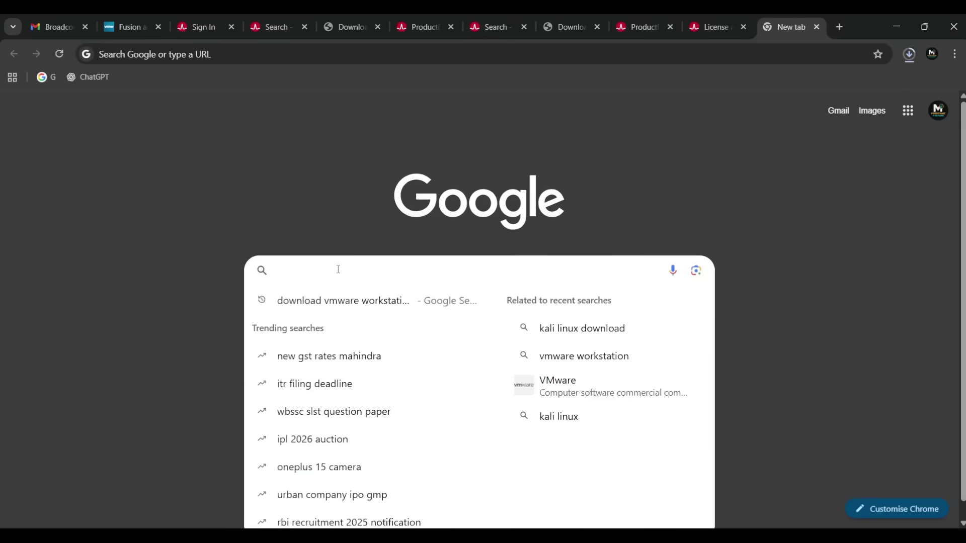
pyautogui.write('red')
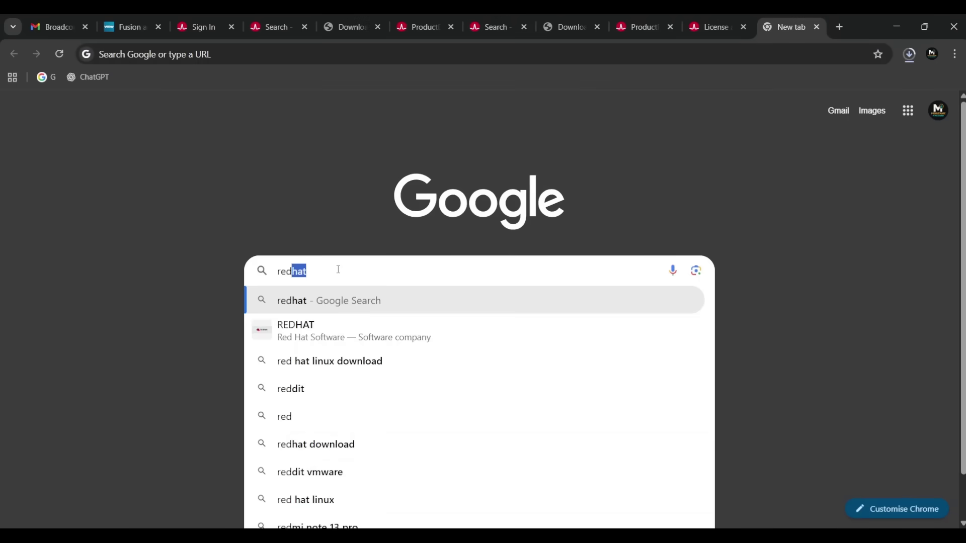
pyautogui.write('hat linux')
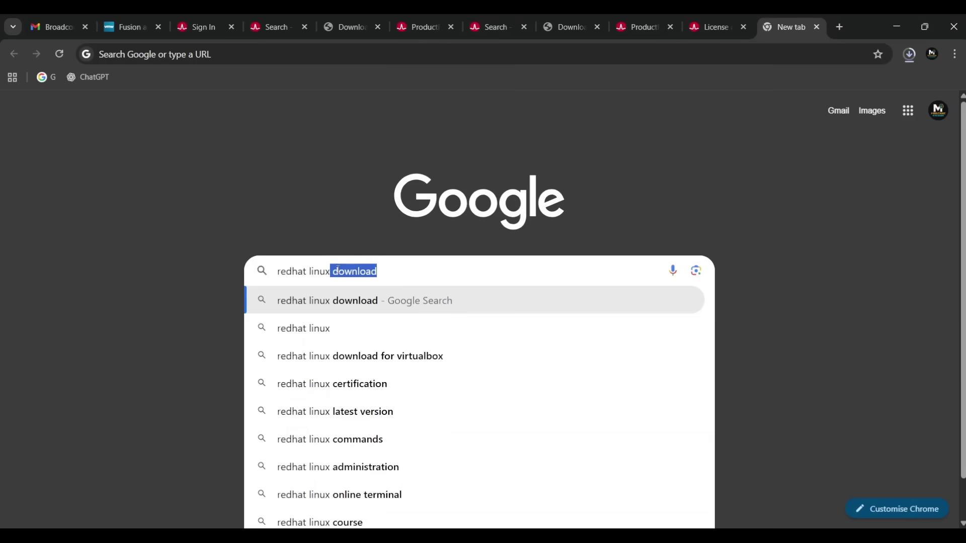
pyautogui.press('Return')
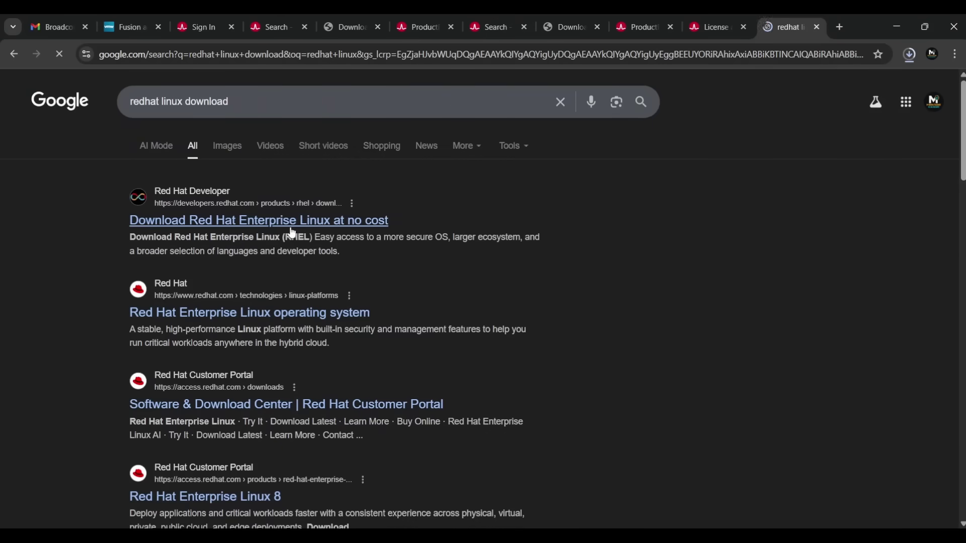
pyautogui.click(292, 227)
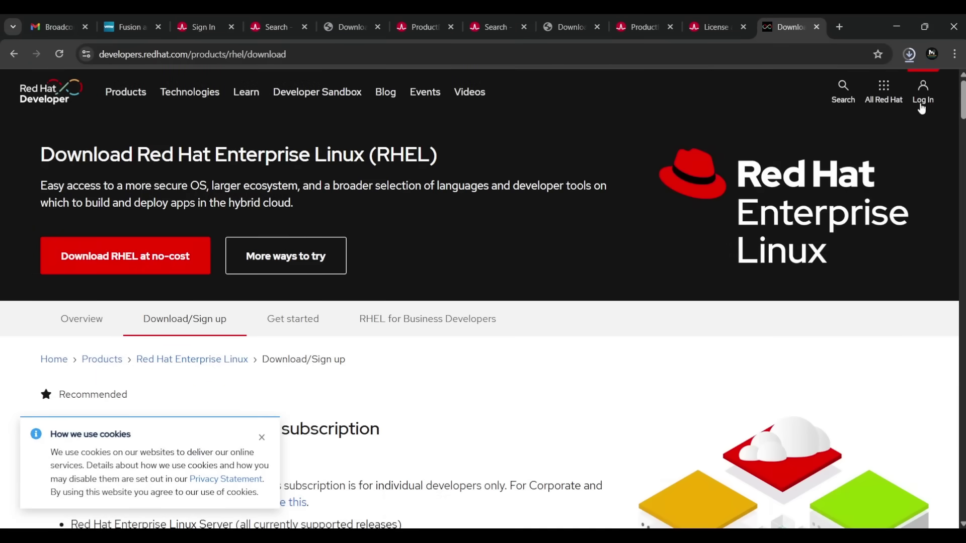
# Dismiss the cookie notice and log in to Red Hat with the existing Google account
pyautogui.click(926, 102)
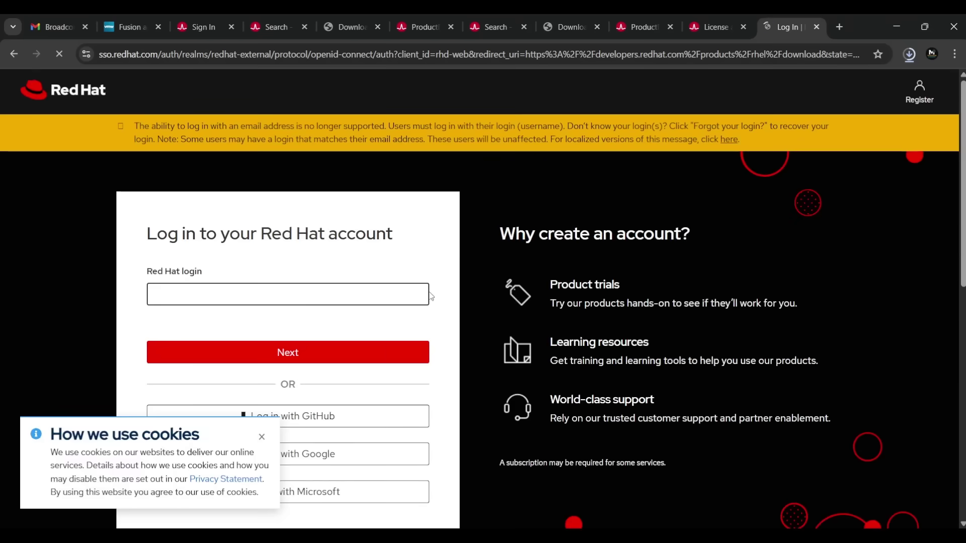
pyautogui.click(261, 437)
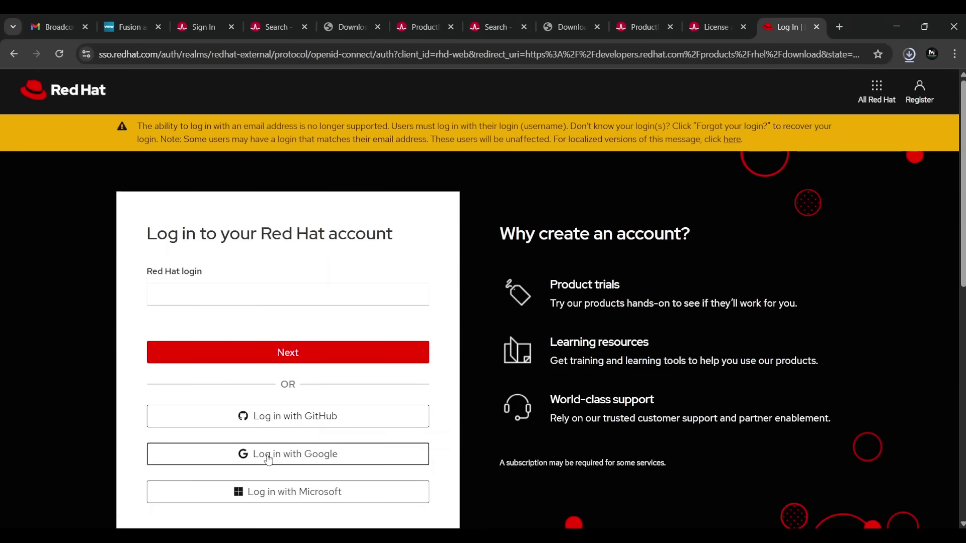
pyautogui.click(269, 458)
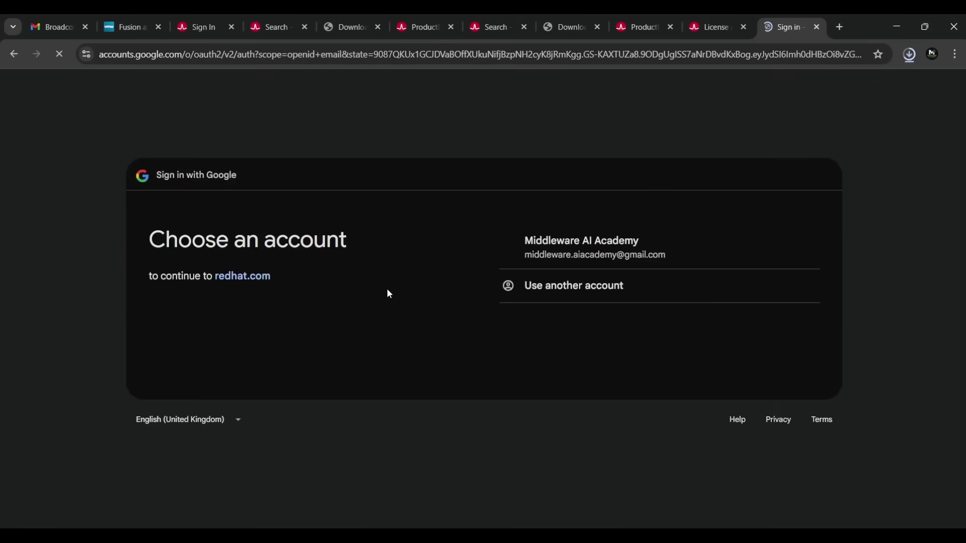
pyautogui.click(584, 243)
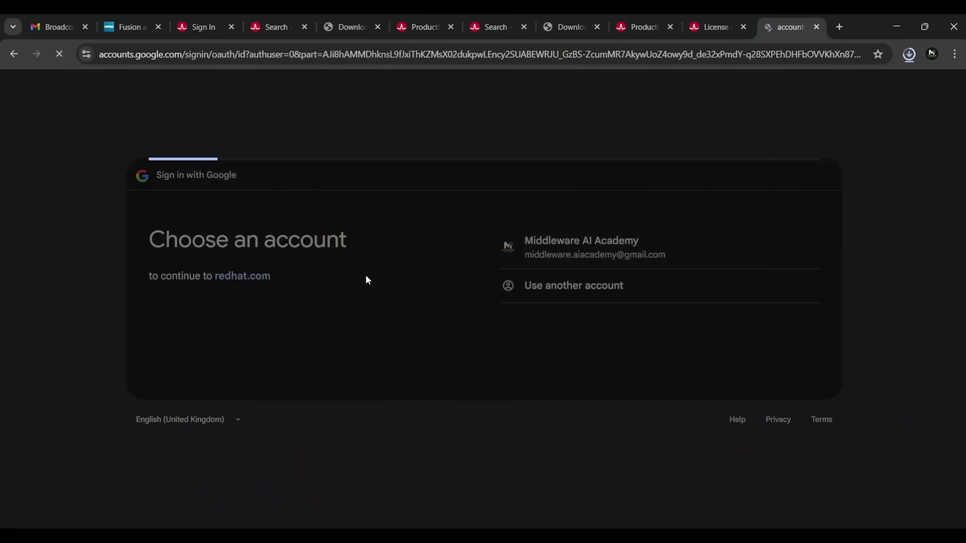
pyautogui.click(721, 399)
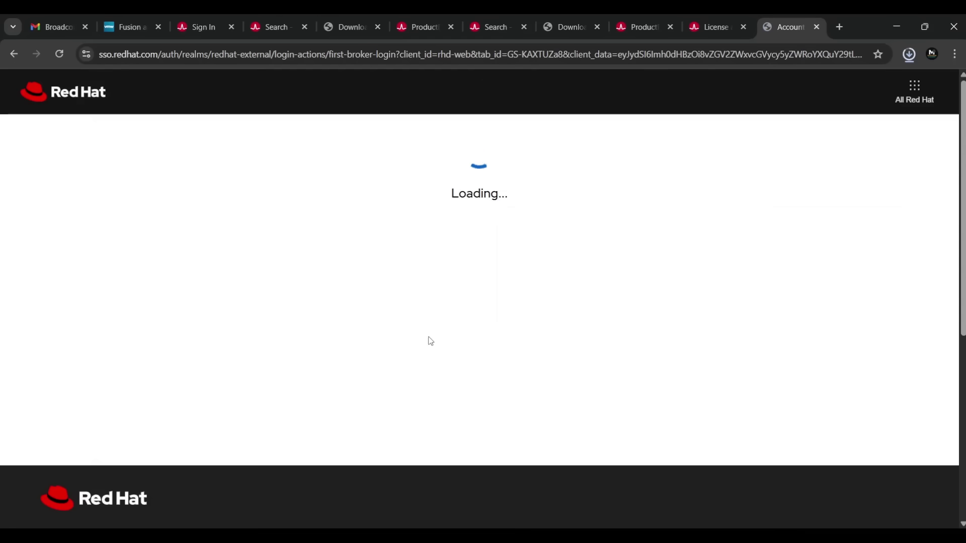
# Replace the suggested password with a new password of at least 14 characters, rated Strong
pyautogui.scroll(-1, 430, 341)
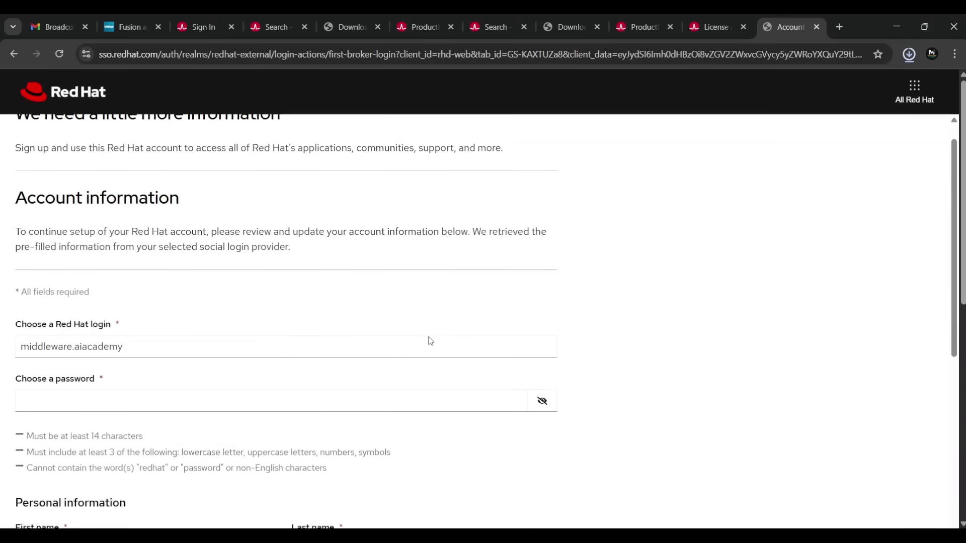
pyautogui.scroll(1, 430, 341)
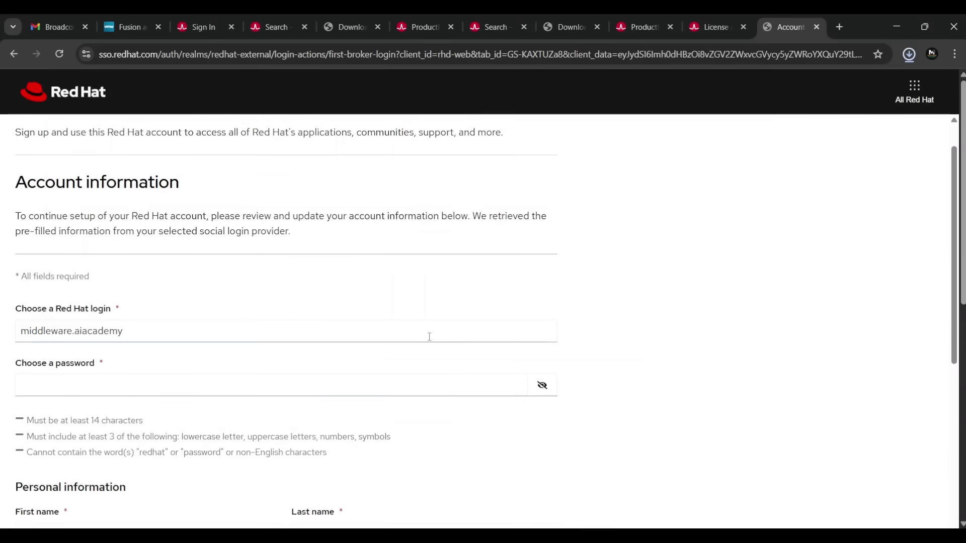
pyautogui.click(315, 381)
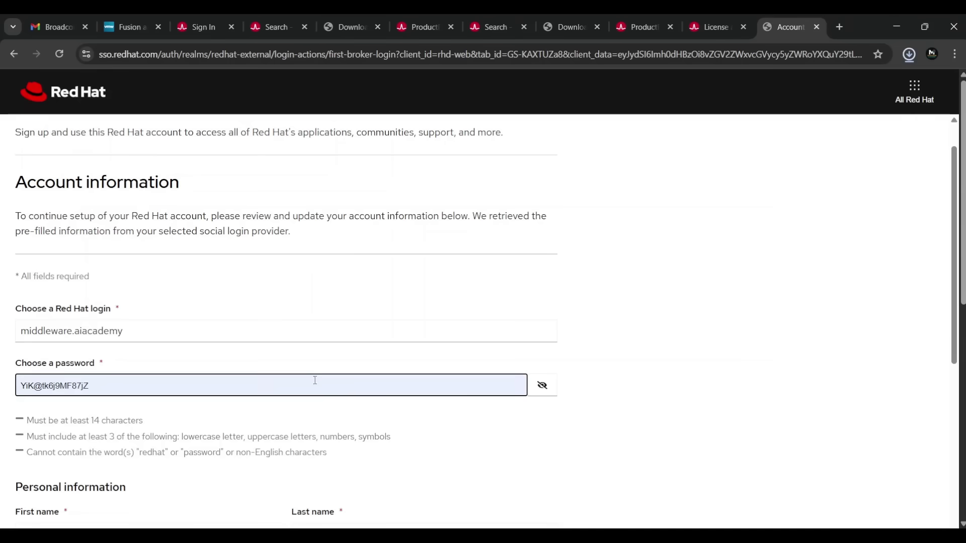
pyautogui.hotkey('ctrl', 'a')
pyautogui.press('BackSpace')
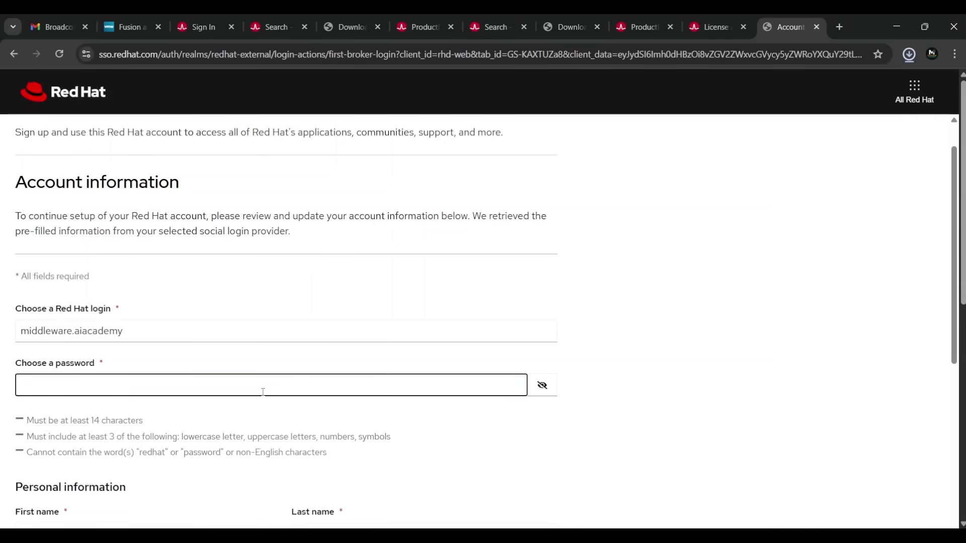
pyautogui.write('Y')
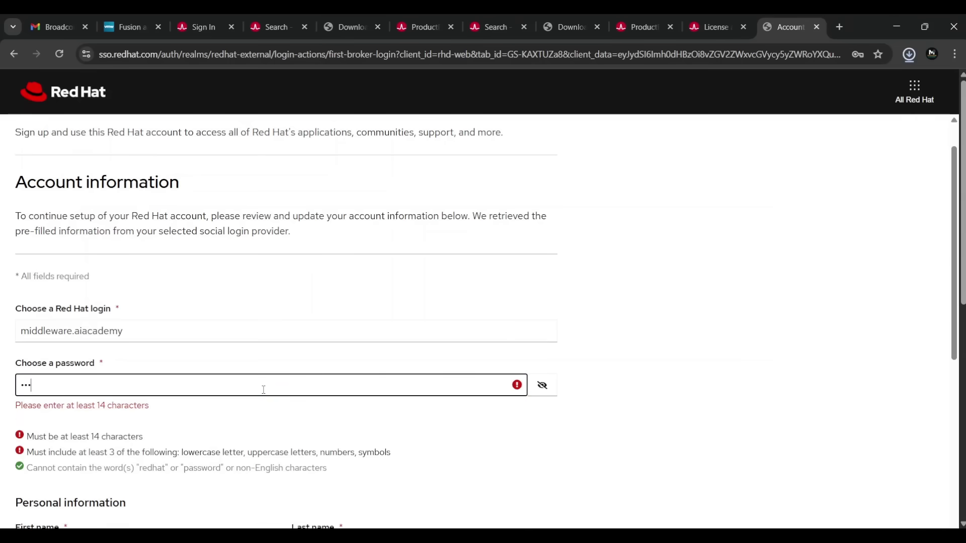
pyautogui.write('1')
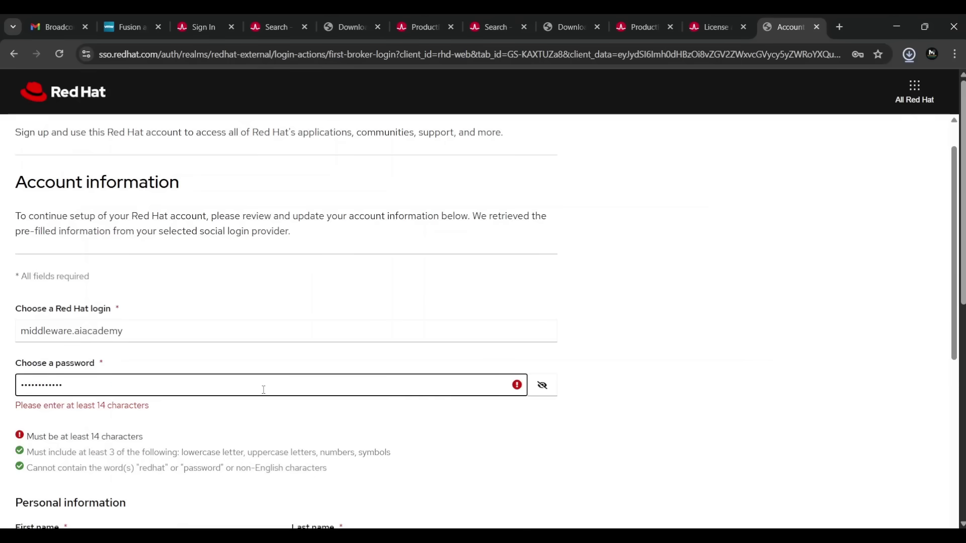
pyautogui.scroll(-2, 264, 390)
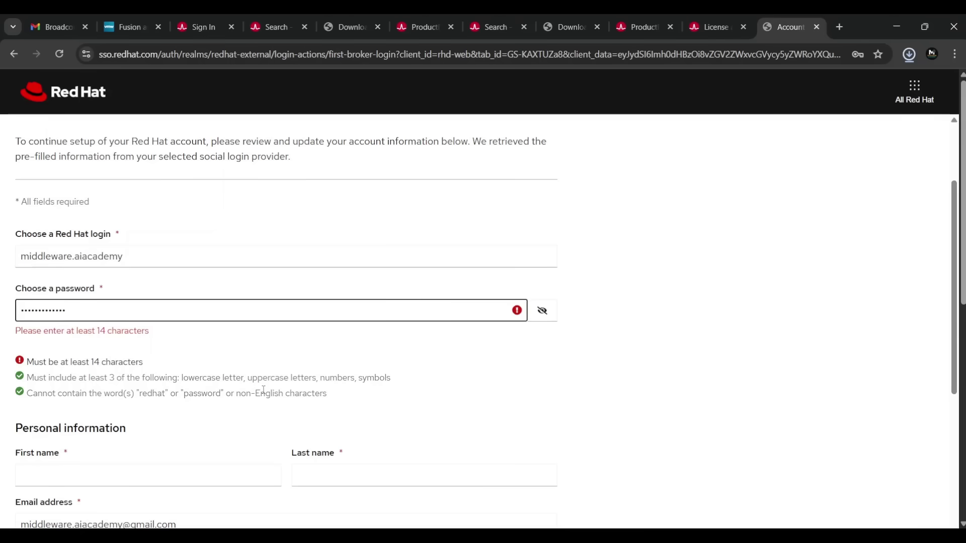
pyautogui.hotkey('ctrl', 'a')
pyautogui.press('BackSpace')
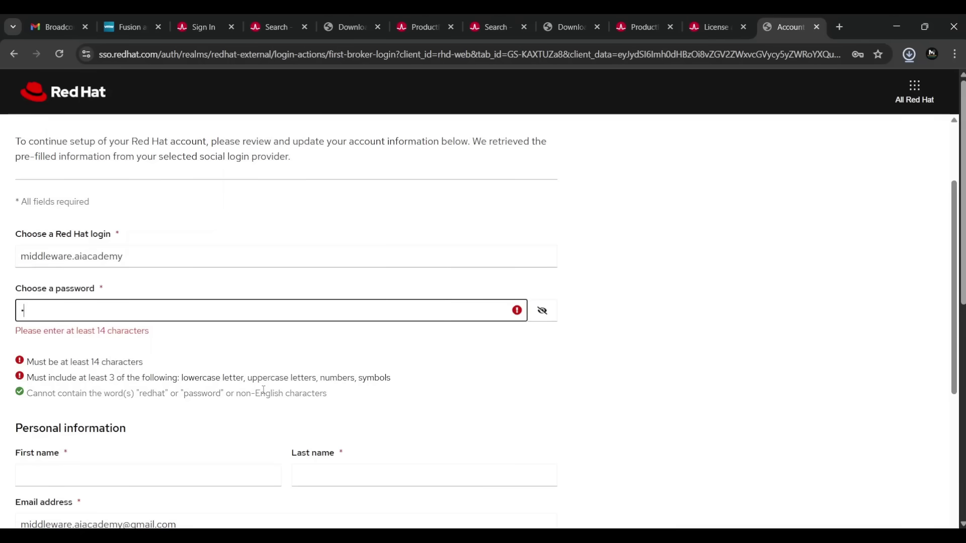
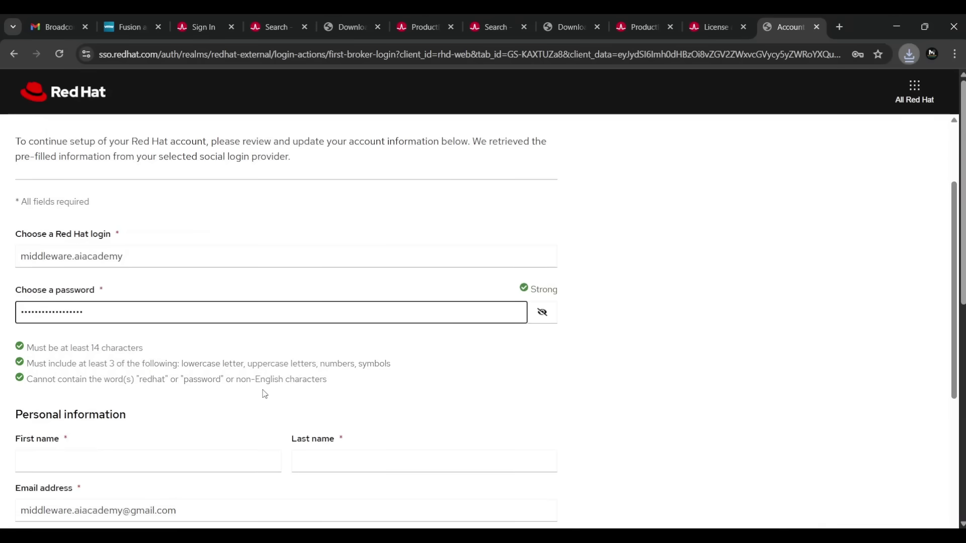
pyautogui.scroll(-2, 265, 394)
# Fill in the first name and last name on the account form
pyautogui.click(217, 357)
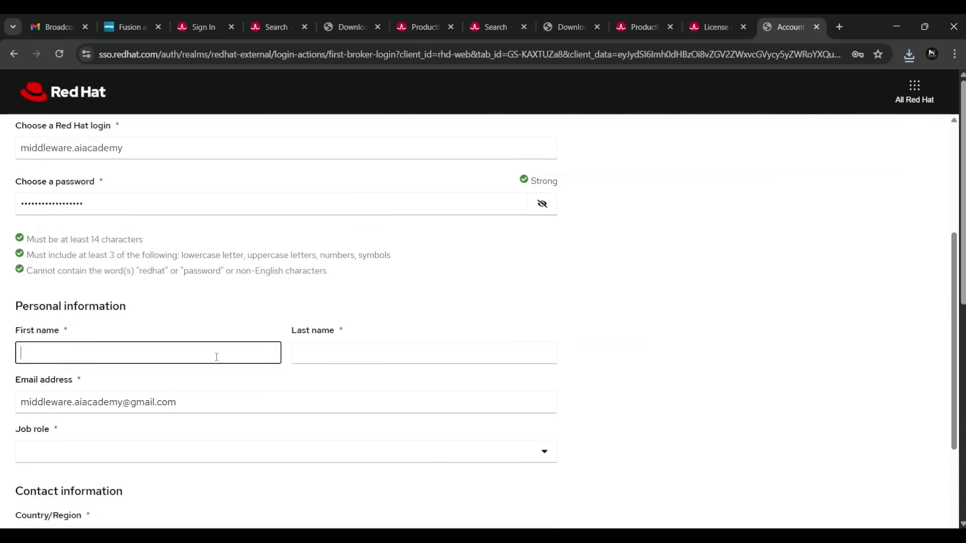
pyautogui.click(133, 388)
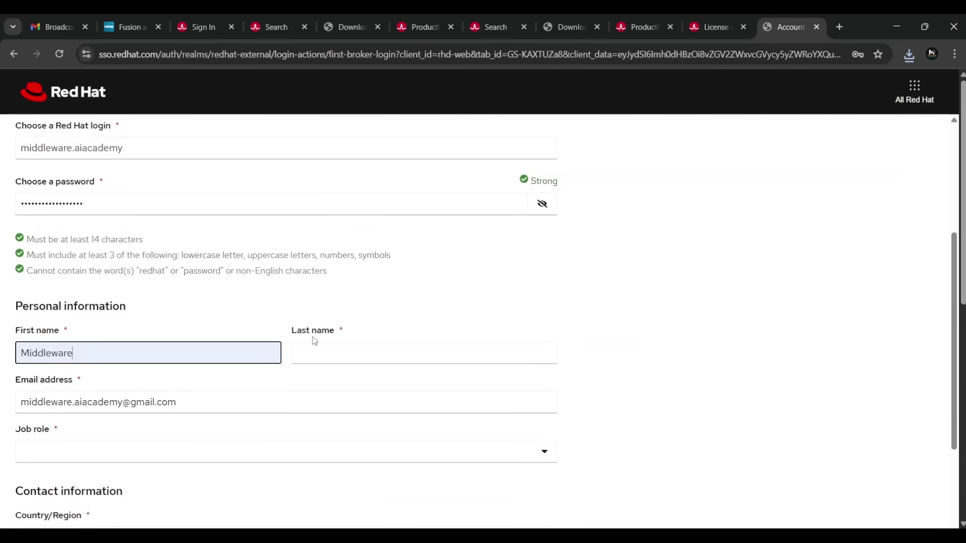
pyautogui.click(325, 350)
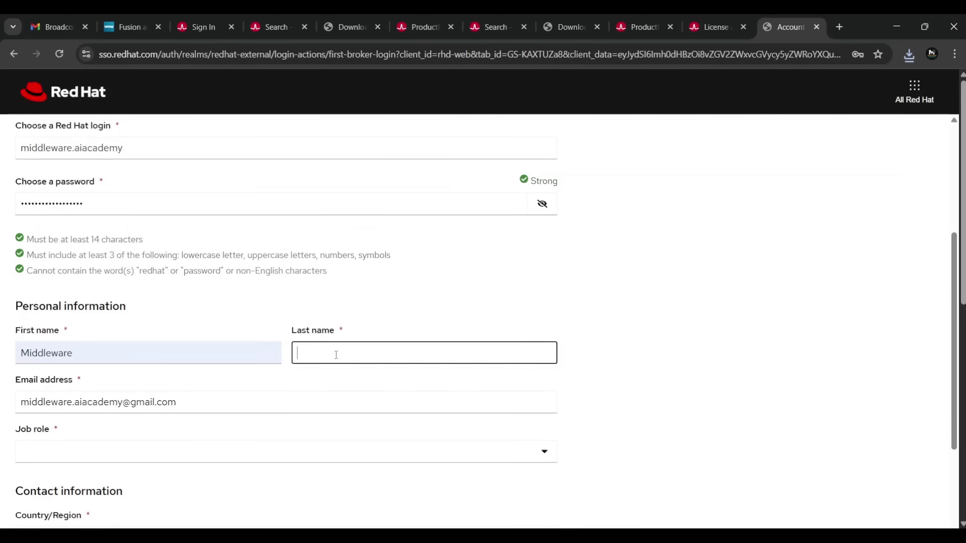
pyautogui.write('AiAcademy')
# Set the job role to Architect and the country to India
pyautogui.click(175, 461)
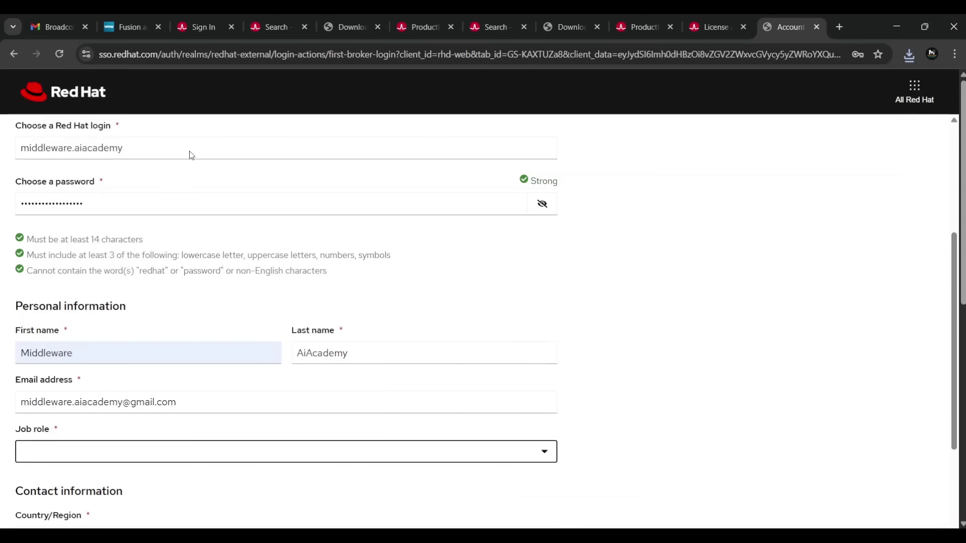
pyautogui.press('a')
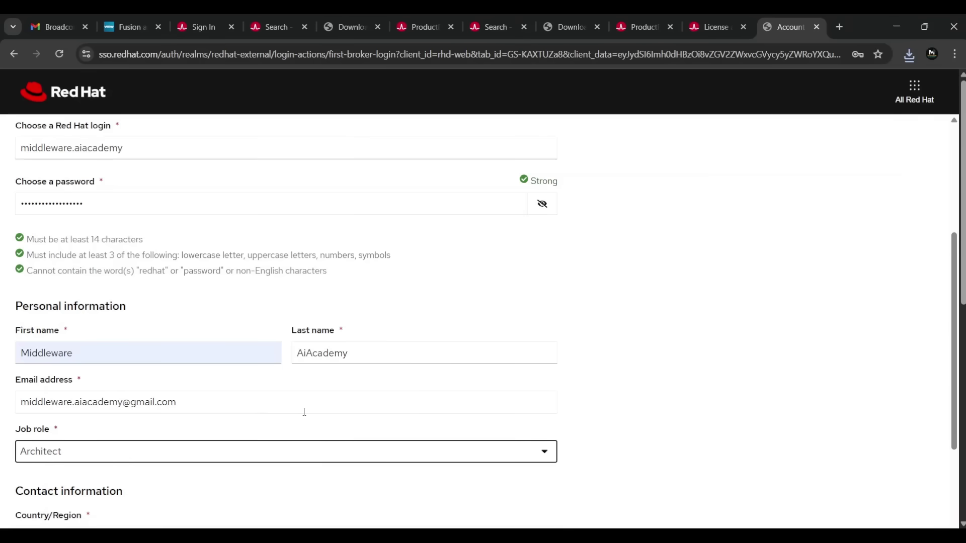
pyautogui.scroll(-3, 304, 411)
pyautogui.press('Tab')
pyautogui.press('i')
pyautogui.press('n')
pyautogui.press('Tab')
pyautogui.press('space')
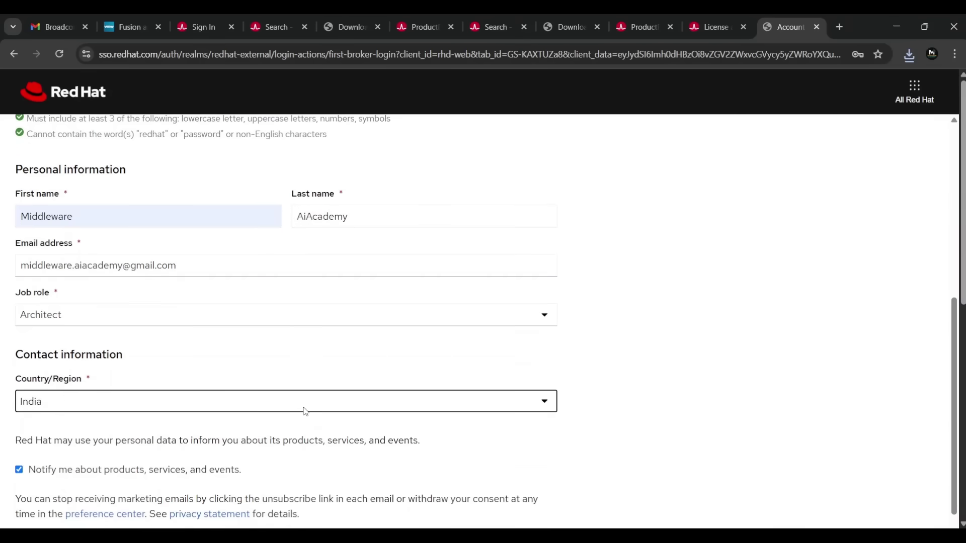
# Opt out of notifications, agree to all terms, and create the Red Hat account
pyautogui.scroll(-2, 304, 410)
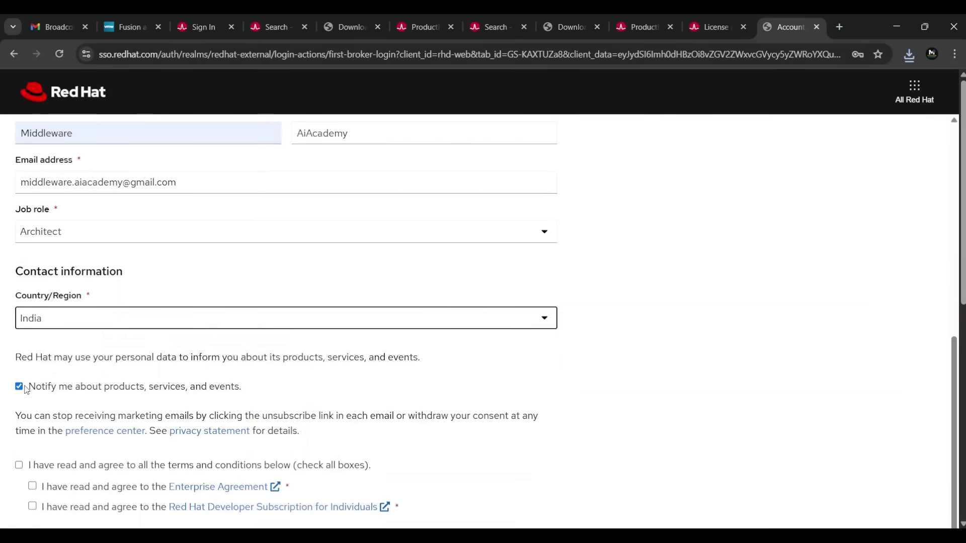
pyautogui.click(20, 387)
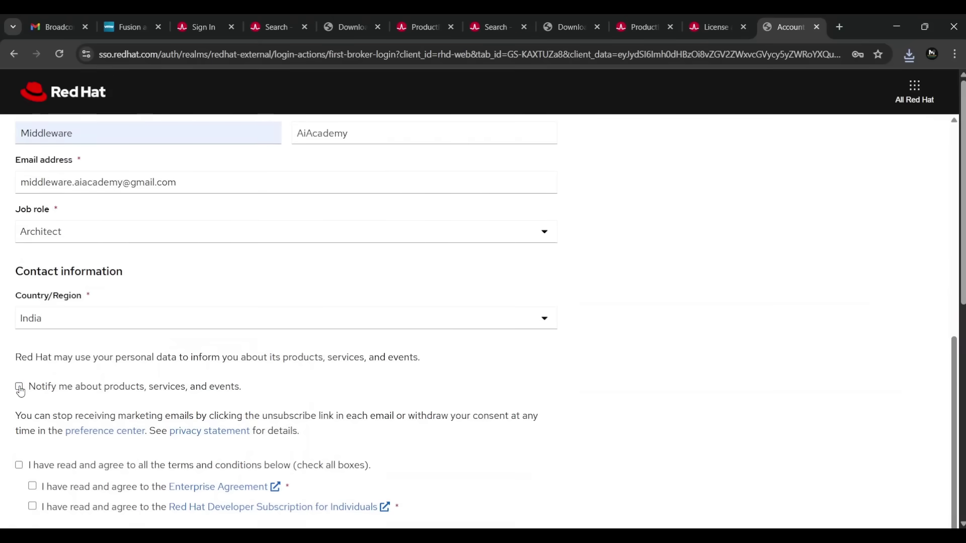
pyautogui.click(19, 467)
pyautogui.scroll(-1, 22, 470)
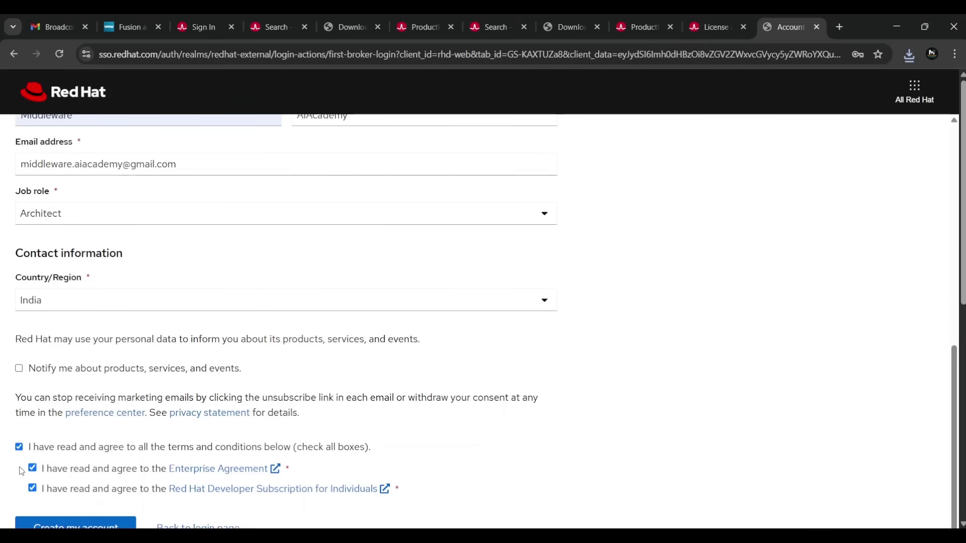
pyautogui.scroll(-3, 113, 467)
pyautogui.click(86, 405)
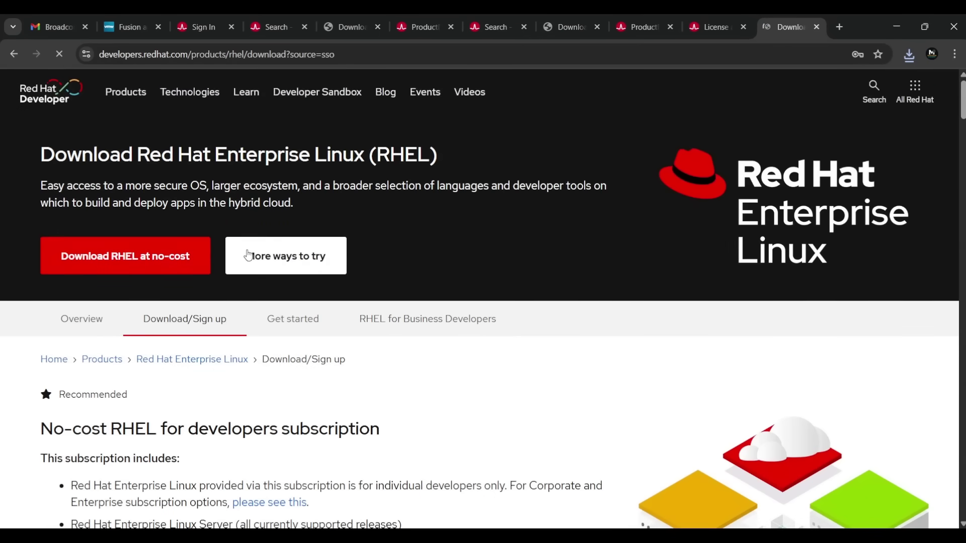
# Under More ways to try, download the Red Hat Enterprise Linux 9.6 for x86_64 ISO
pyautogui.click(249, 255)
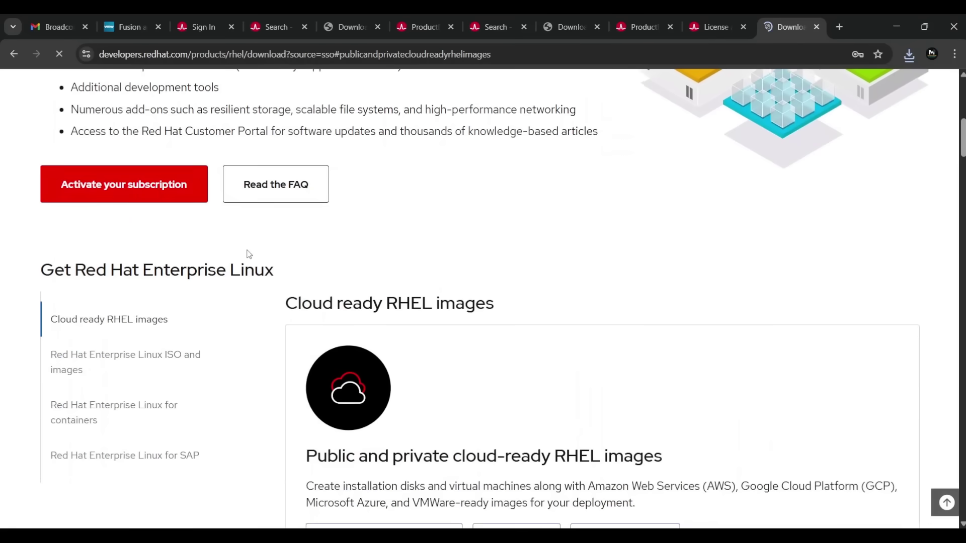
pyautogui.scroll(-8, 249, 255)
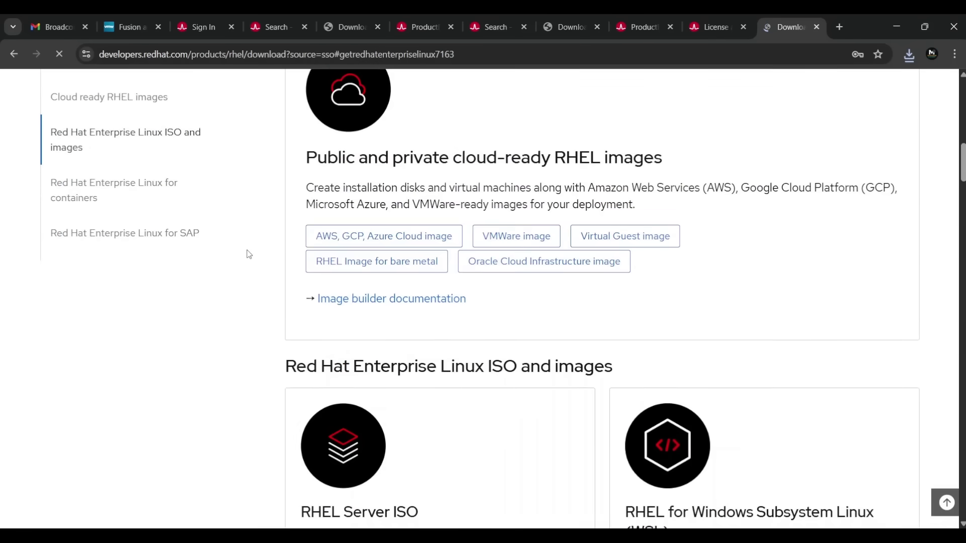
pyautogui.scroll(-1, 247, 254)
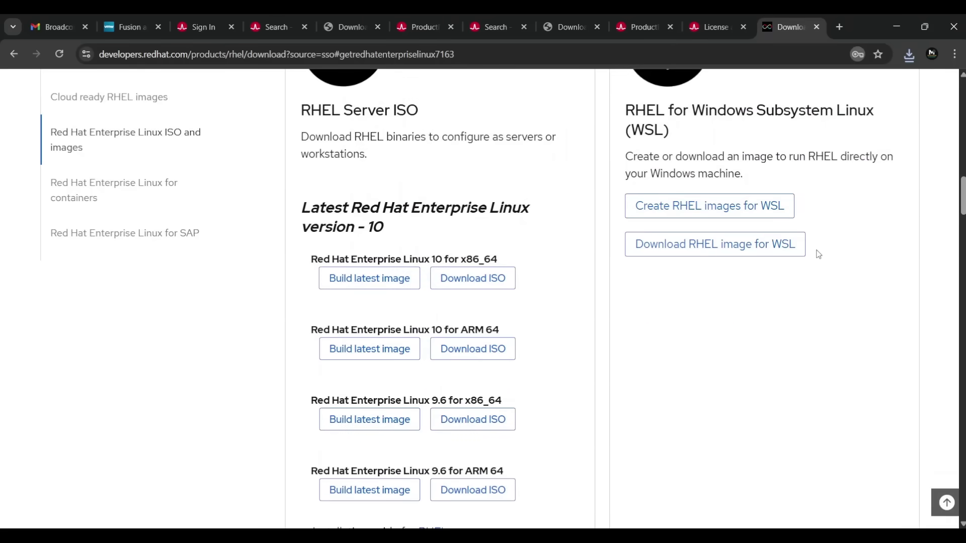
pyautogui.scroll(-1, 496, 393)
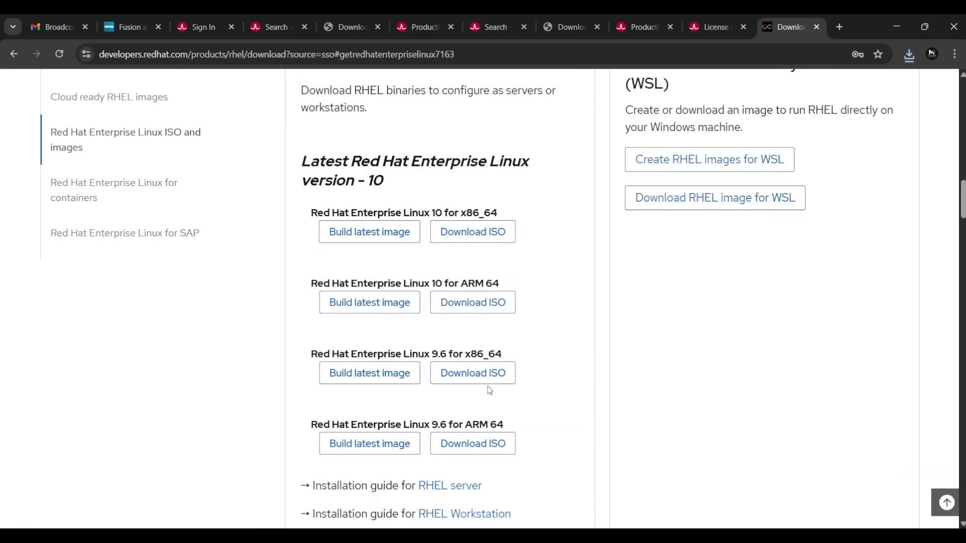
pyautogui.moveTo(309, 355); pyautogui.dragTo(516, 362)
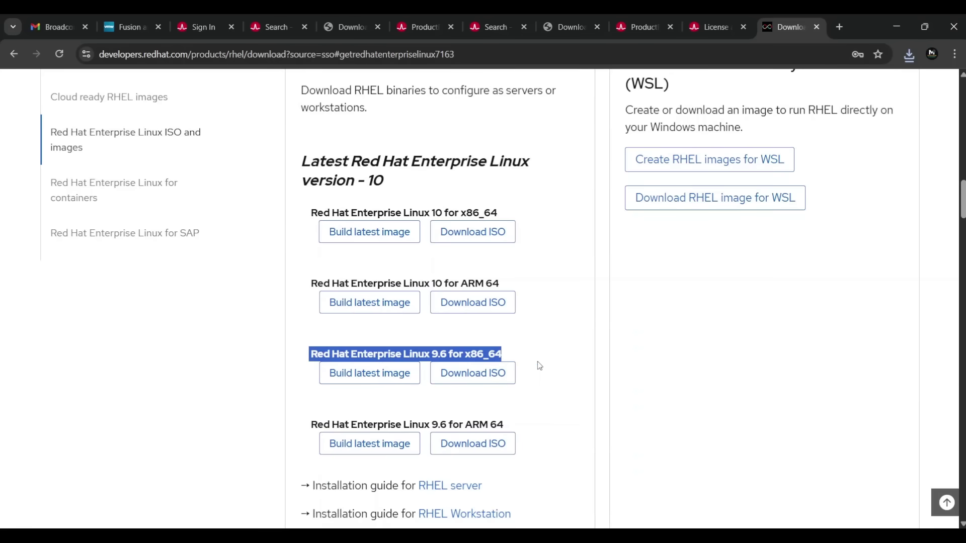
pyautogui.click(537, 362)
pyautogui.click(479, 381)
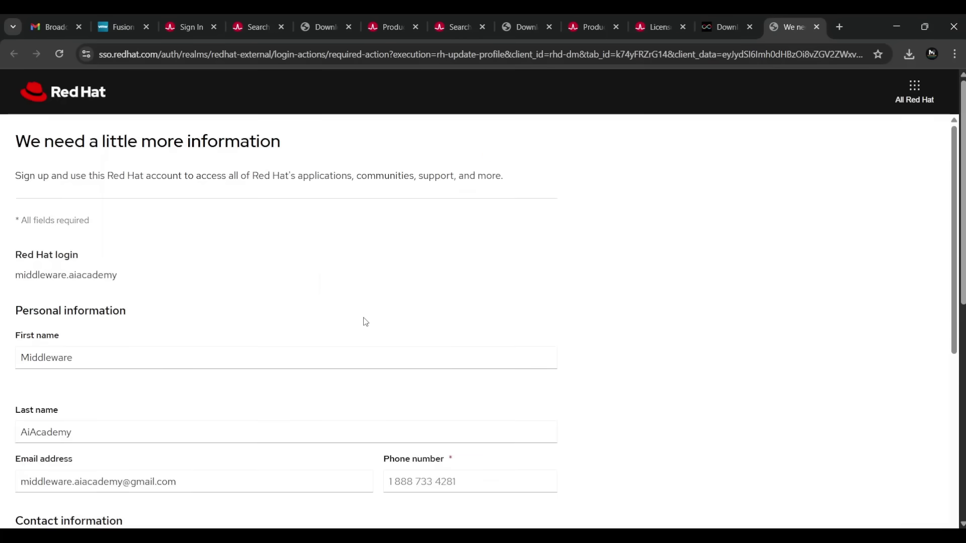
pyautogui.scroll(-2, 364, 320)
pyautogui.scroll(-2, 365, 322)
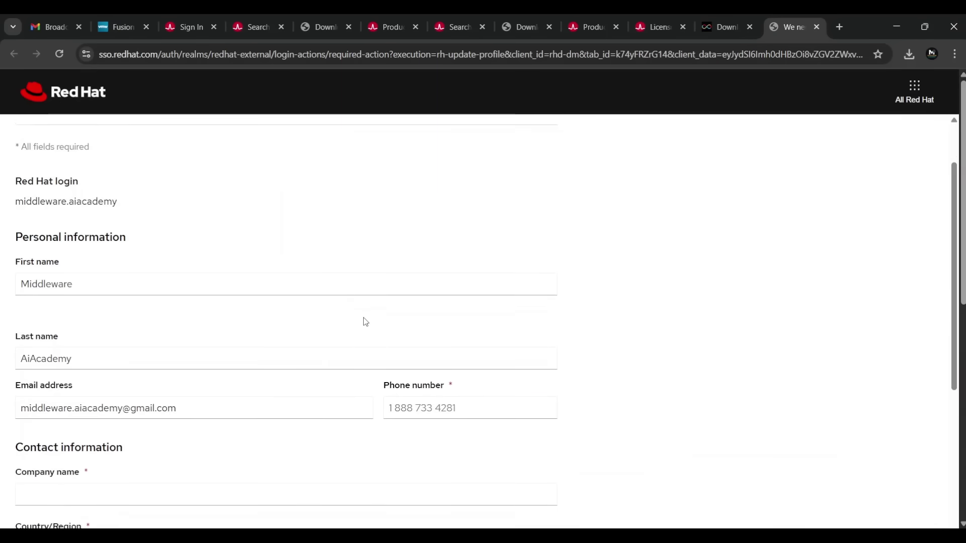
pyautogui.scroll(-1, 364, 317)
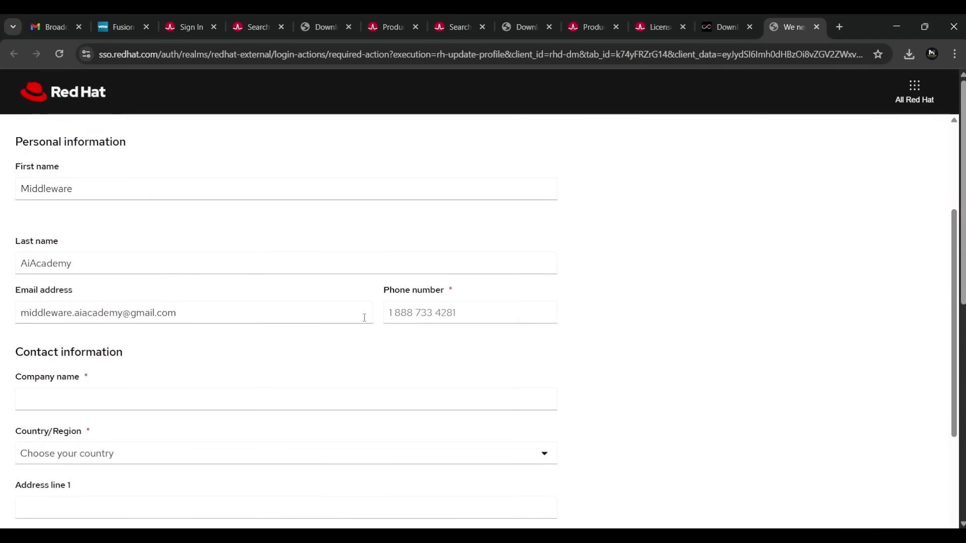
pyautogui.scroll(-1, 365, 320)
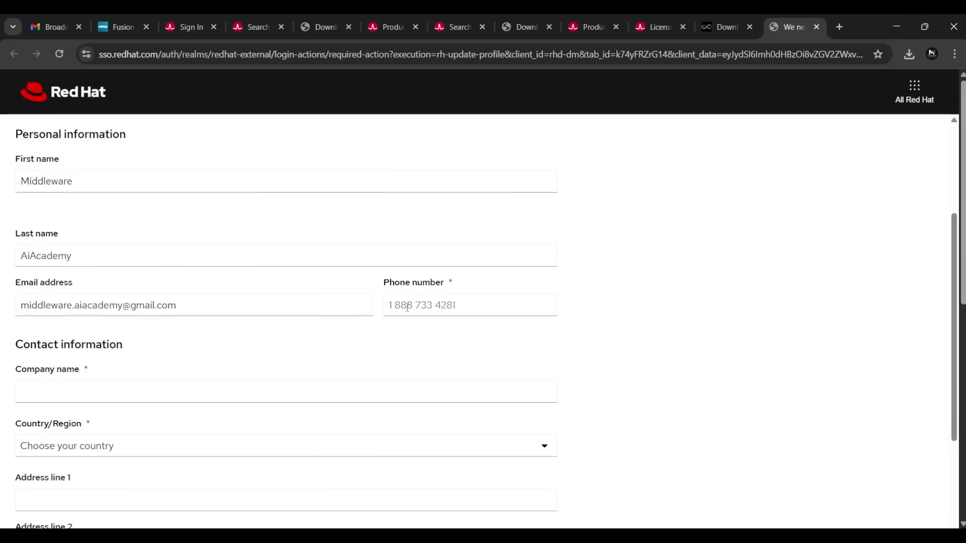
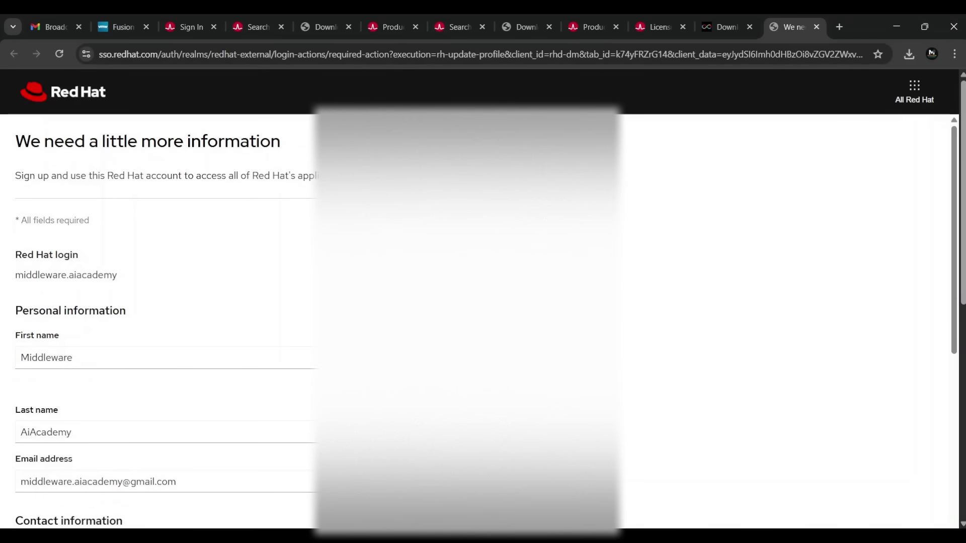
# Enter ABC as the company name on the profile form
pyautogui.scroll(-2, 466, 322)
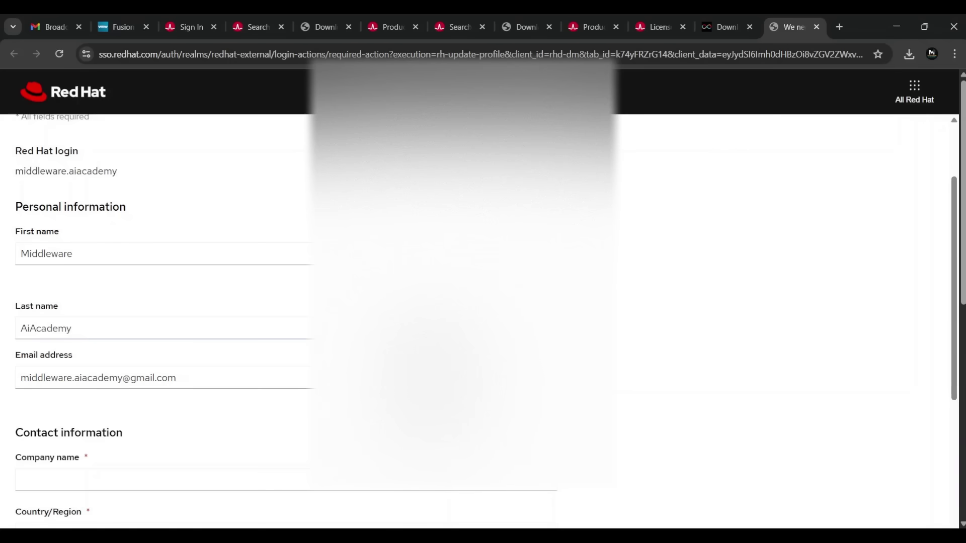
pyautogui.scroll(-2, 283, 385)
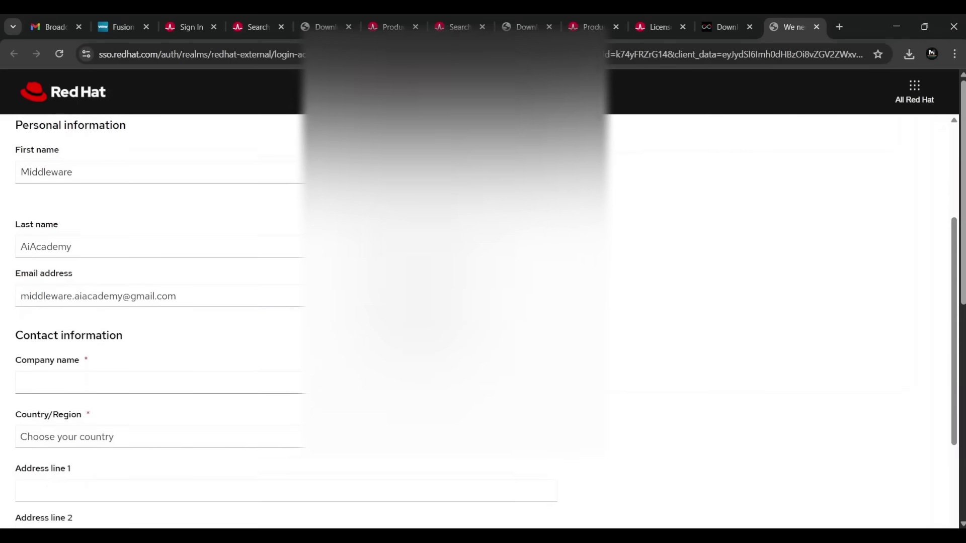
pyautogui.click(283, 385)
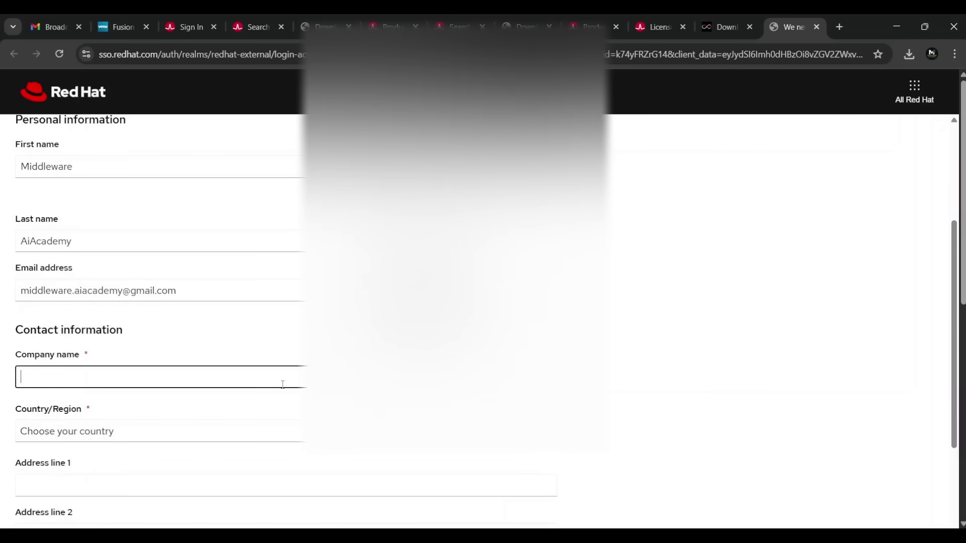
pyautogui.write('A')
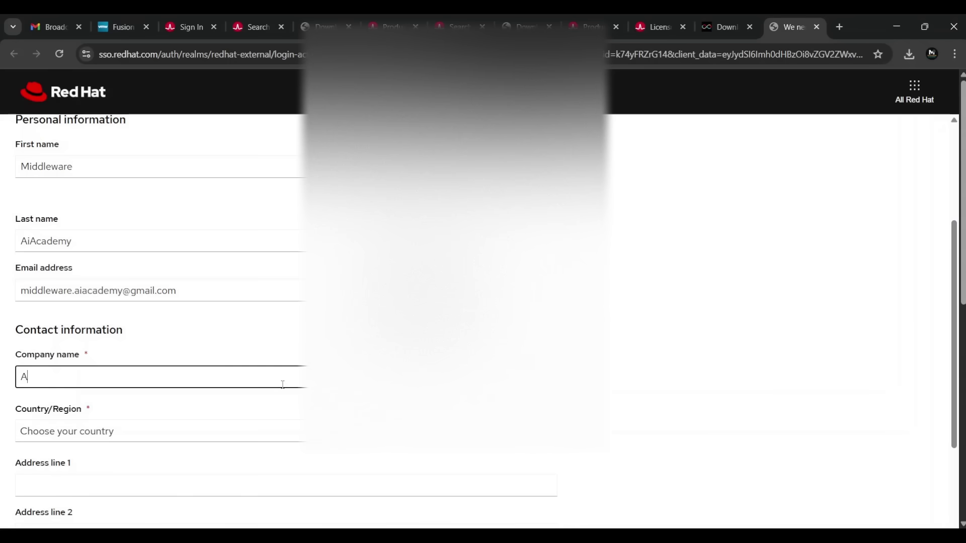
pyautogui.write('BCM')
# Set Country/Region to India, then move to the State/Province field
pyautogui.scroll(-1, 231, 420)
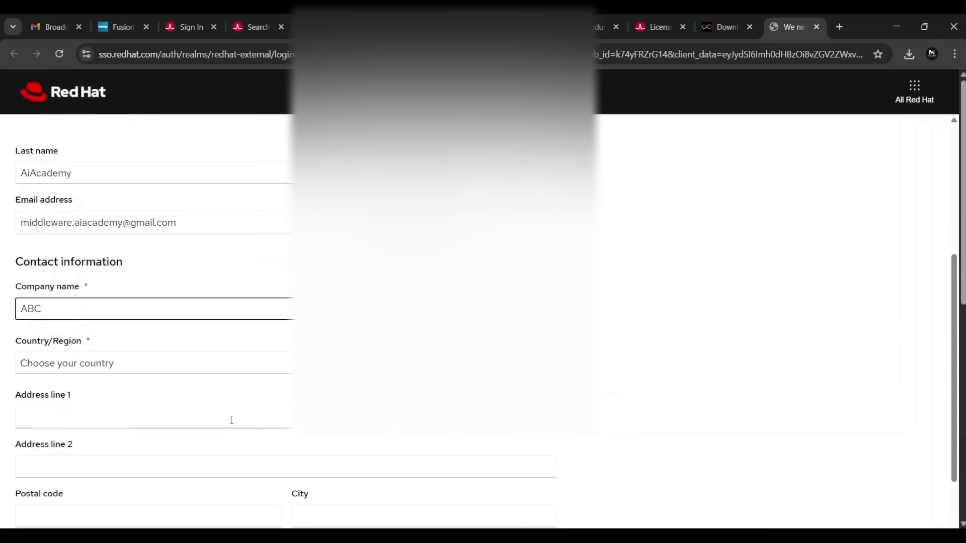
pyautogui.click(258, 365)
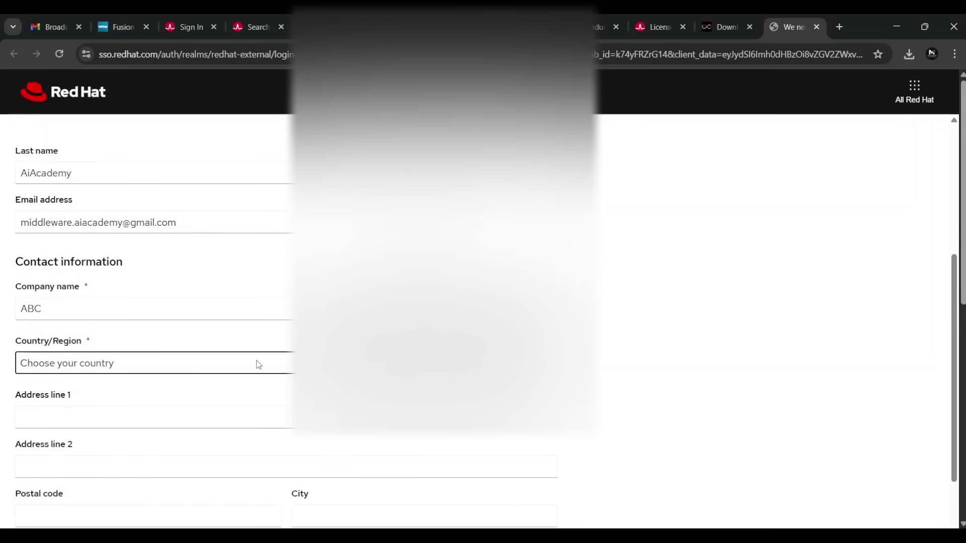
pyautogui.write('India')
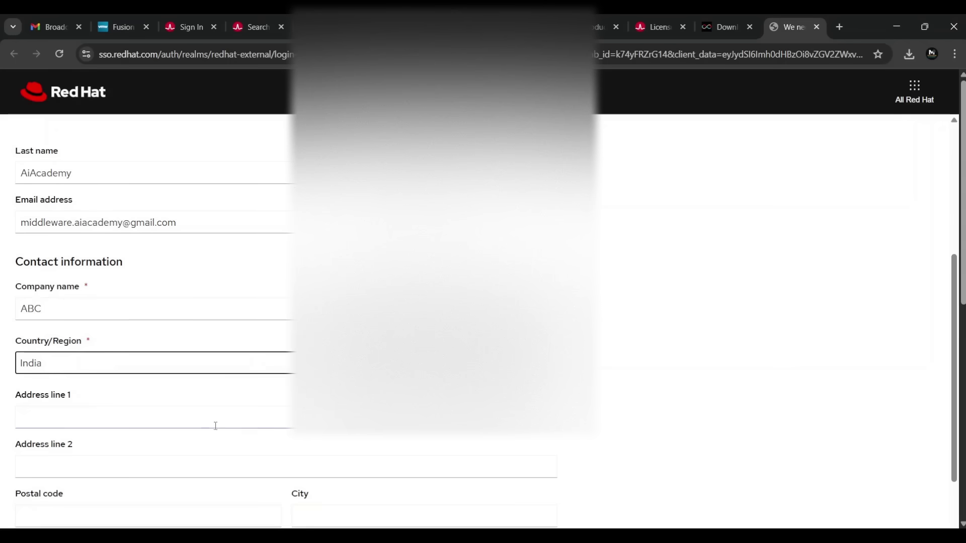
pyautogui.scroll(-3, 216, 426)
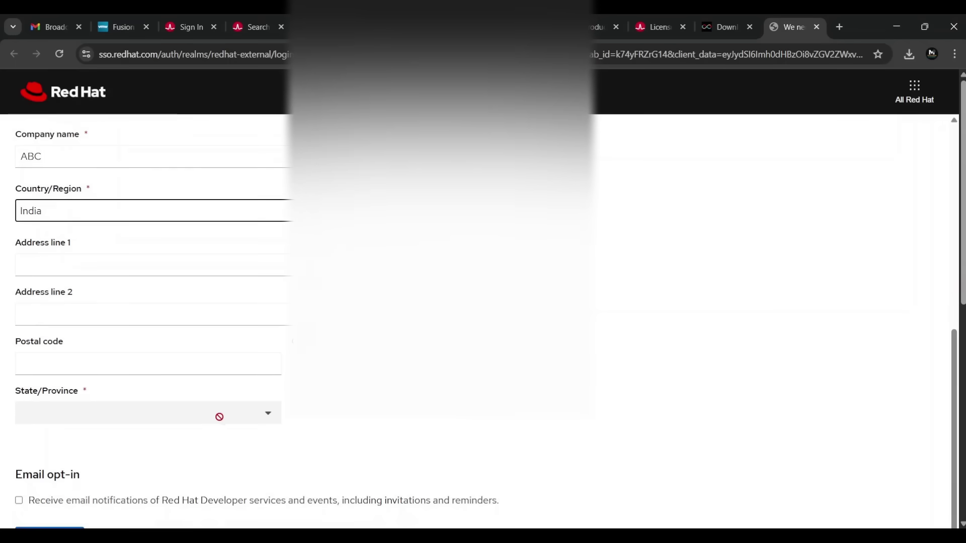
pyautogui.click(217, 414)
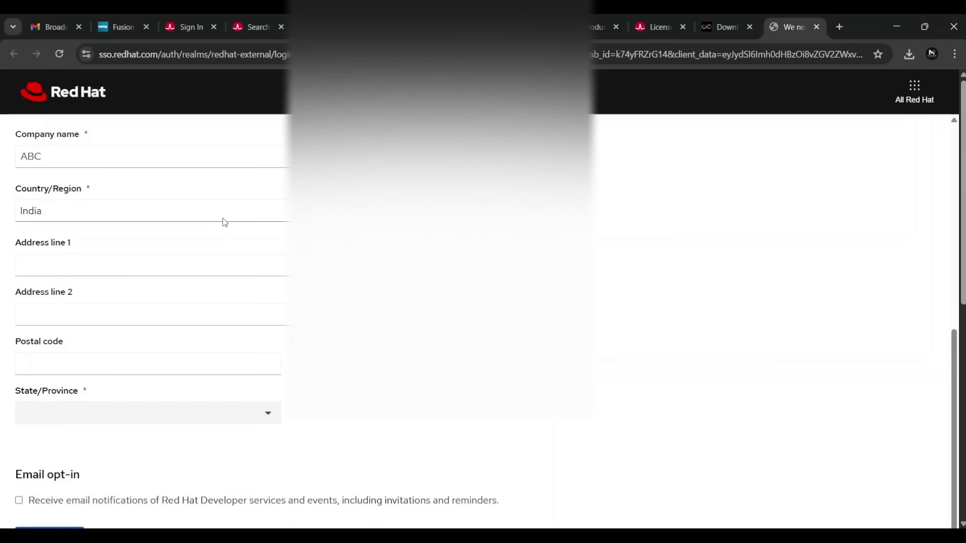
# Enter Delhi as address line 1 and extend the company name to ABC Tech
pyautogui.click(181, 270)
pyautogui.write('Delhi')
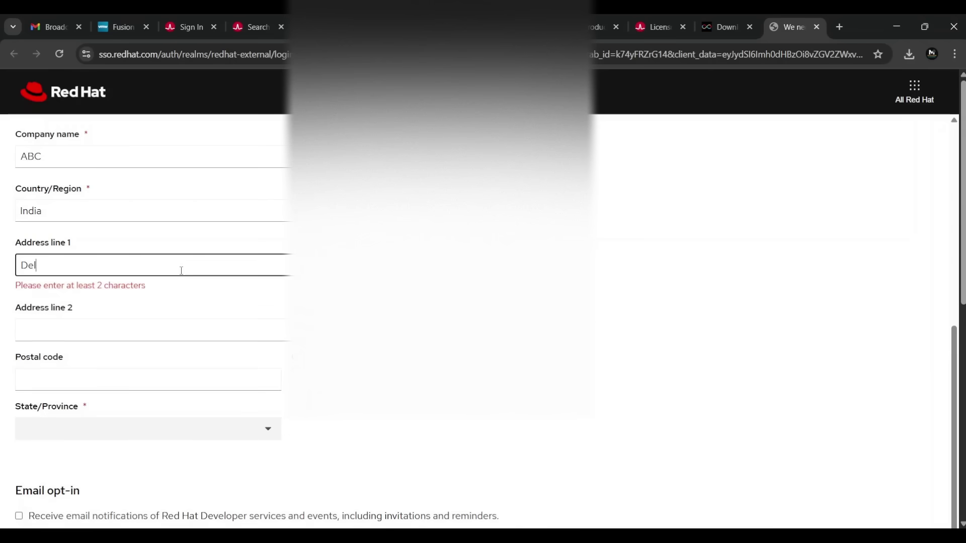
pyautogui.click(131, 332)
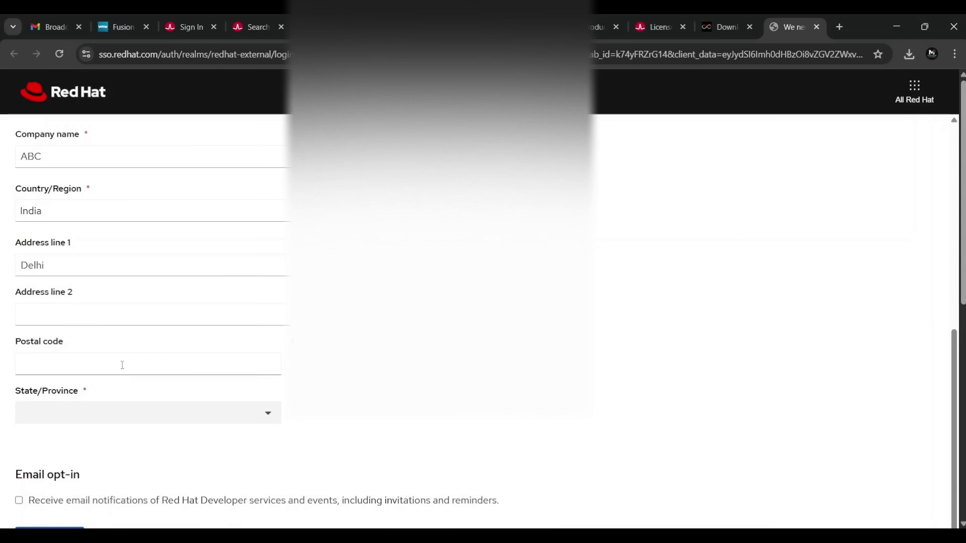
pyautogui.scroll(-1, 154, 416)
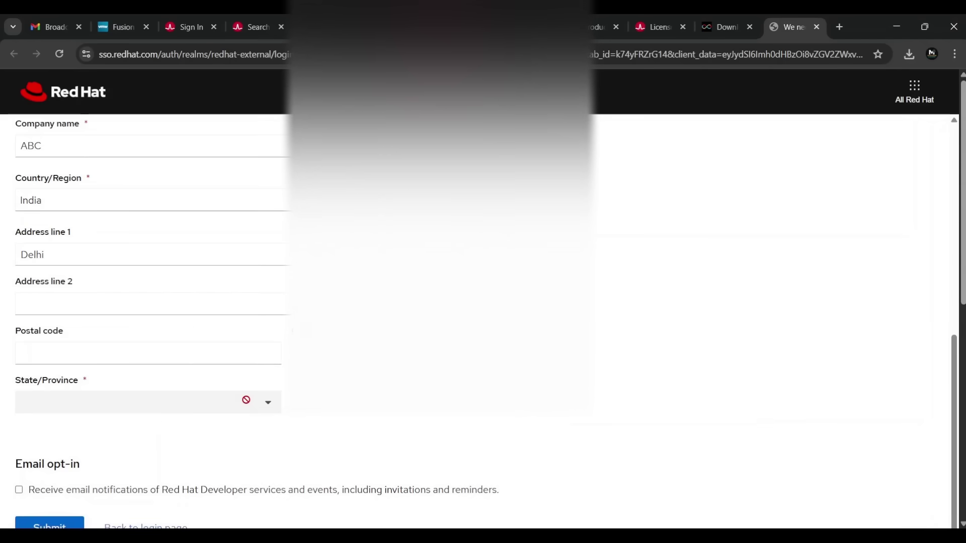
pyautogui.scroll(3, 267, 401)
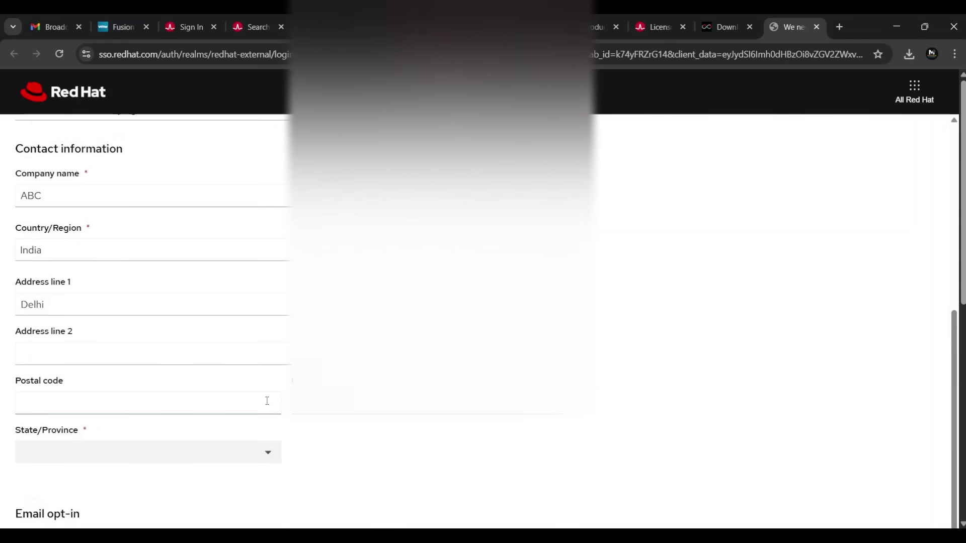
pyautogui.click(256, 220)
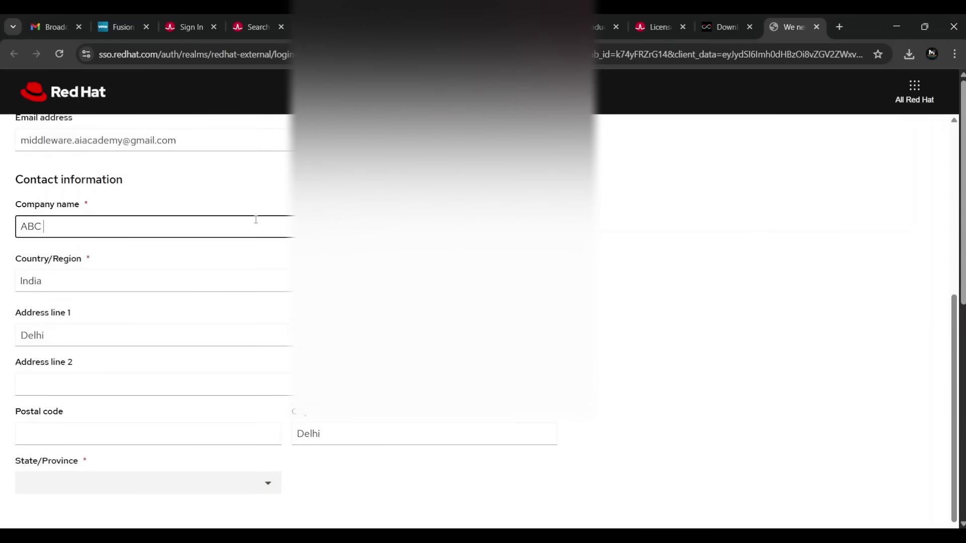
pyautogui.write('Tech')
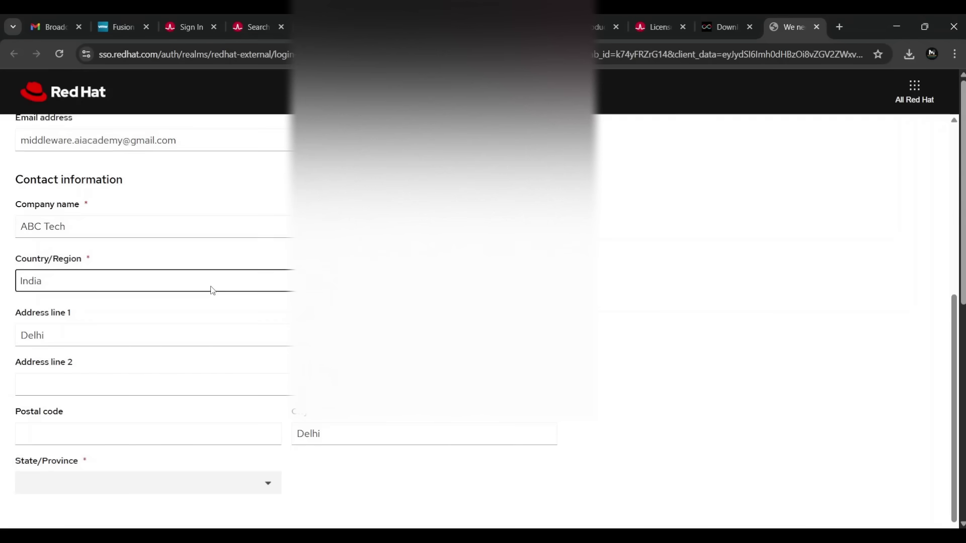
# Copy the first address line into address line 2 and enter postal code 110085
pyautogui.click(185, 338)
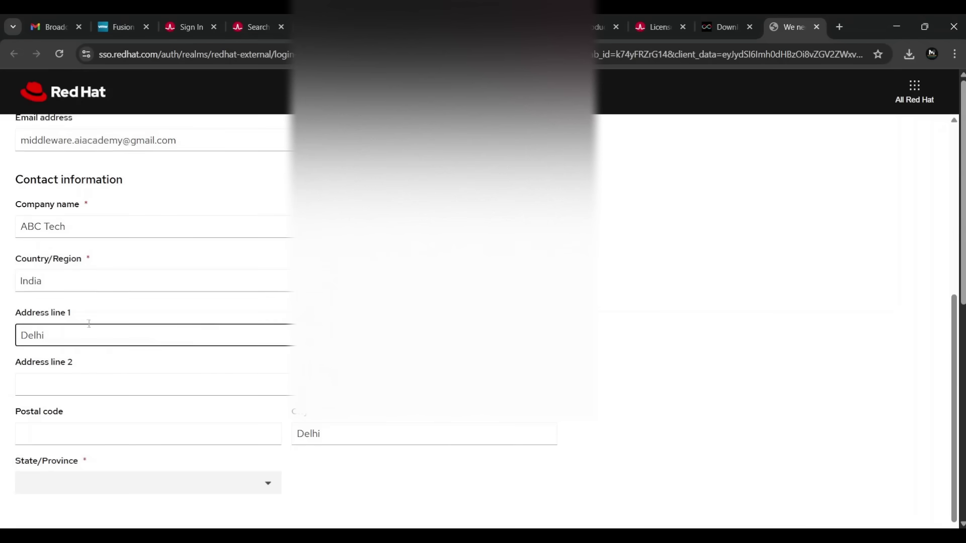
pyautogui.moveTo(89, 324); pyautogui.dragTo(1, 325)
pyautogui.hotkey('ctrl', 'c')
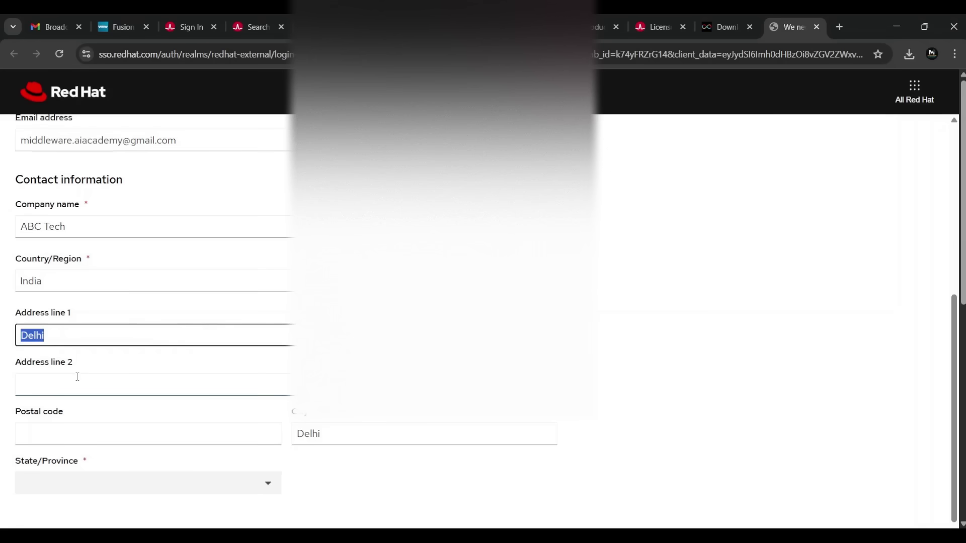
pyautogui.click(78, 377)
pyautogui.hotkey('ctrl', 'v')
pyautogui.click(80, 436)
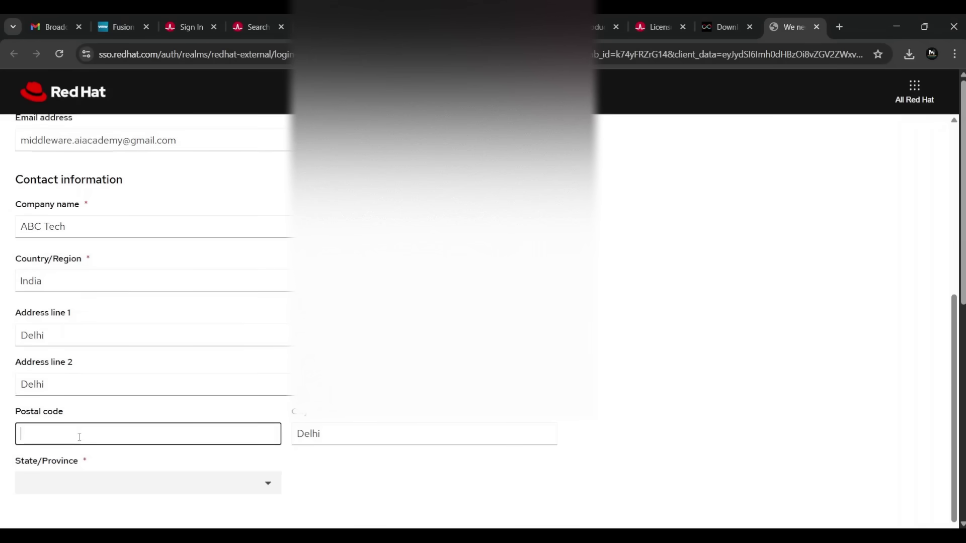
pyautogui.write('110085')
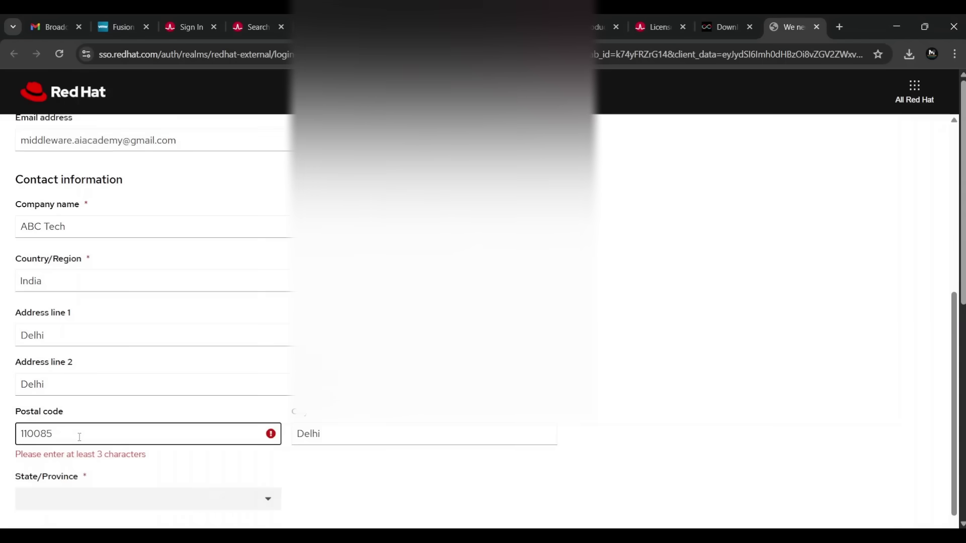
# Set State/Province to Delhi
pyautogui.scroll(-1, 79, 436)
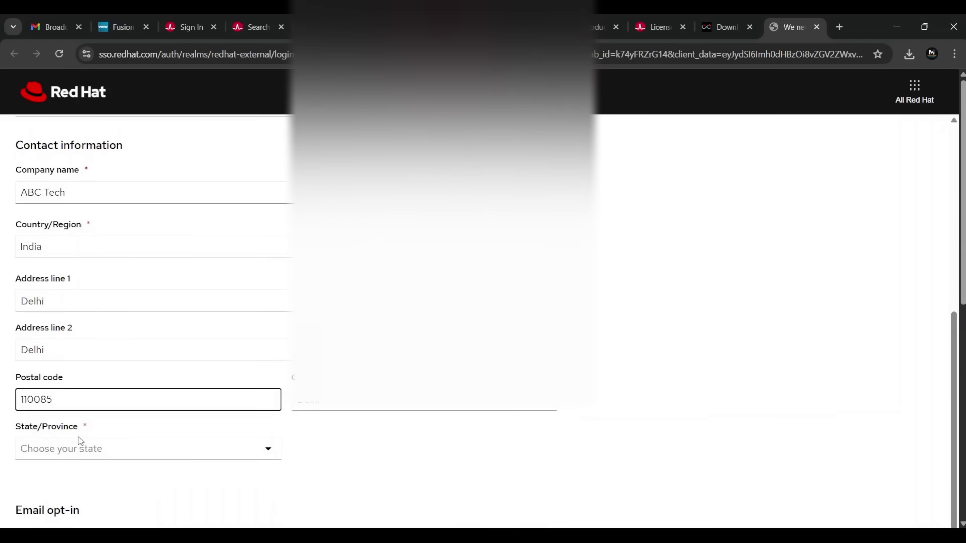
pyautogui.click(100, 455)
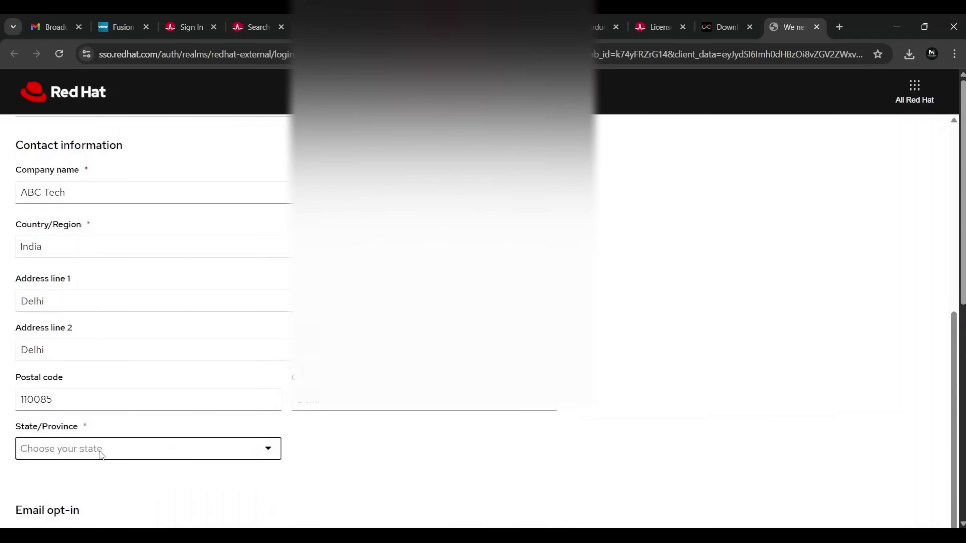
pyautogui.write('de')
pyautogui.click(292, 451)
pyautogui.scroll(-1, 292, 451)
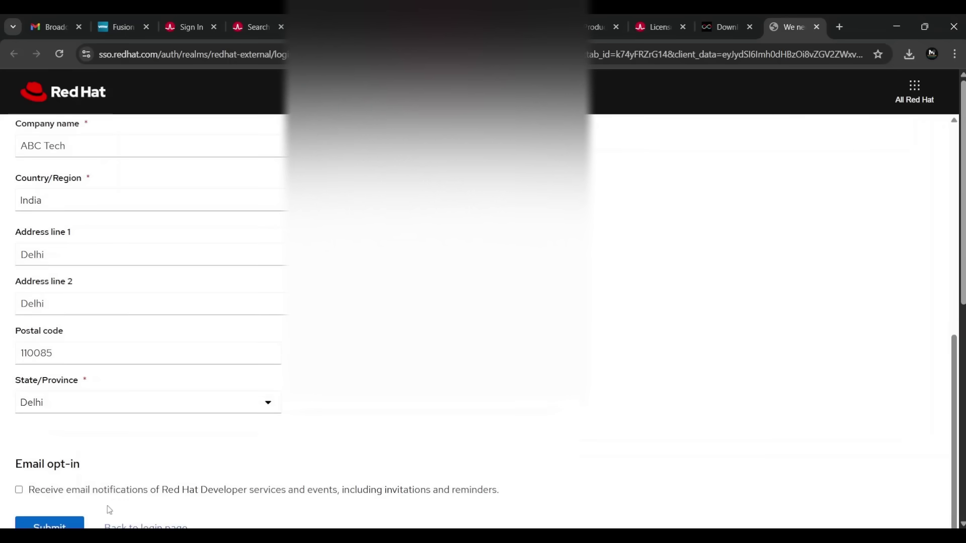
# Submit the completed profile form to reach the RHEL download confirmation
pyautogui.click(49, 524)
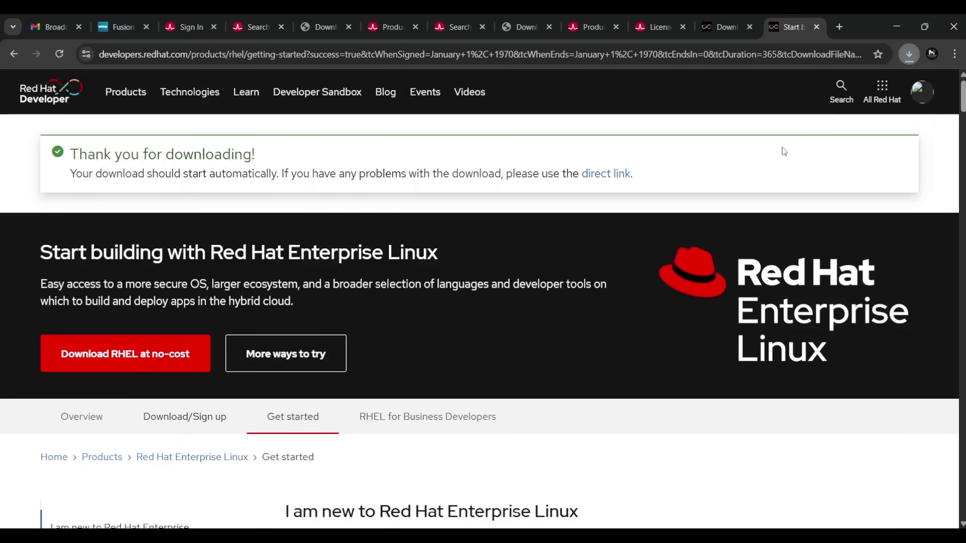
# Open a new tab and load the Google homepage from the bookmarks bar
pyautogui.click(839, 26)
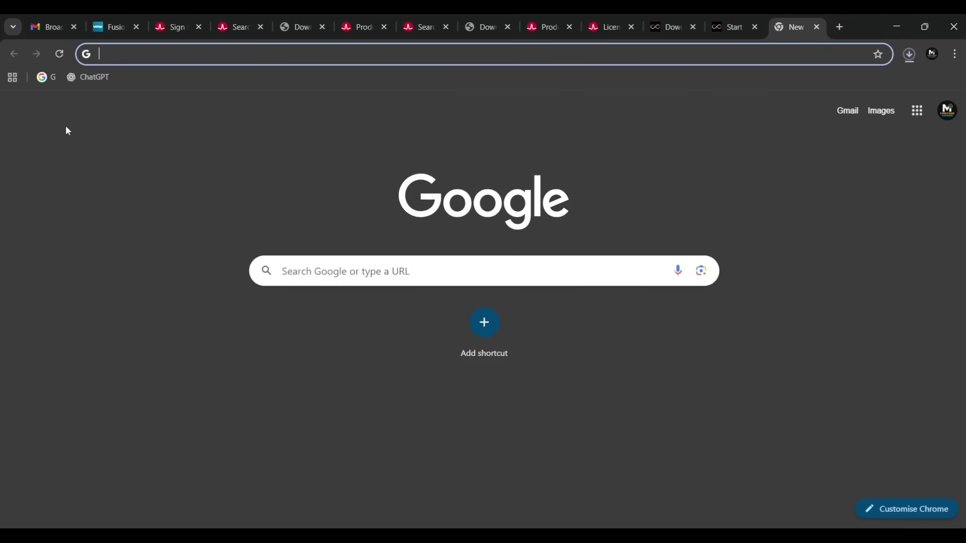
pyautogui.click(53, 79)
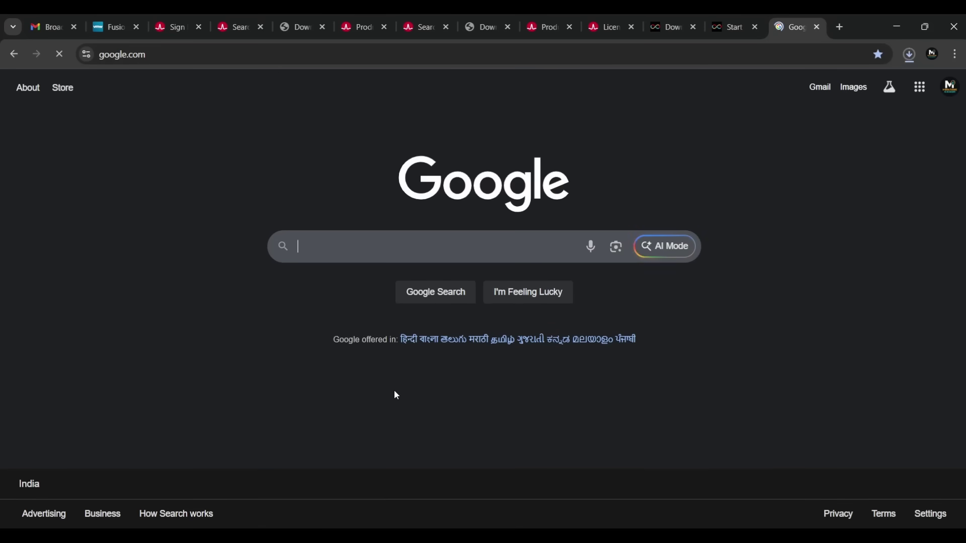